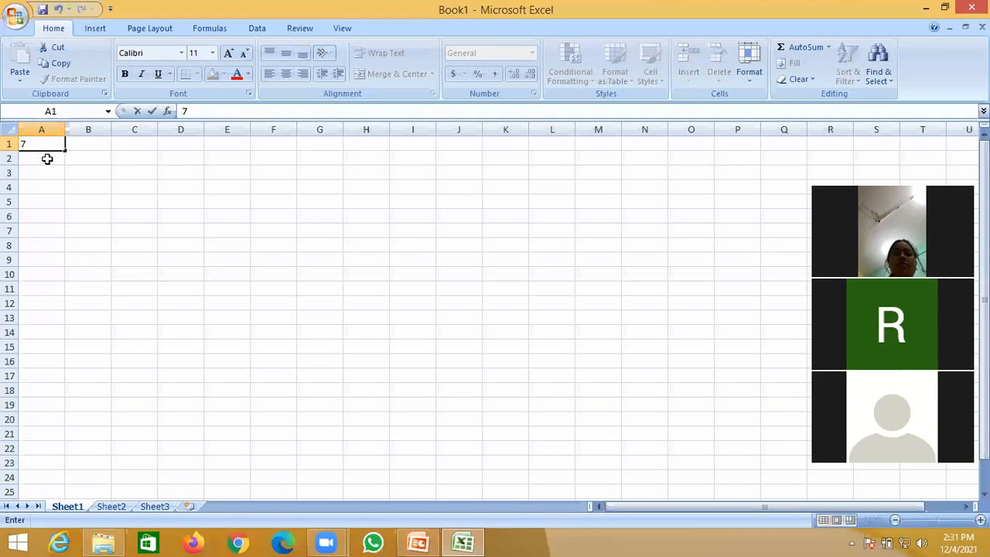
- Enter 7 in A1 and 12 in A2, and extend the number series down to A10
key("BackSpace")
key("BackSpace")
key("Return")
type("12")
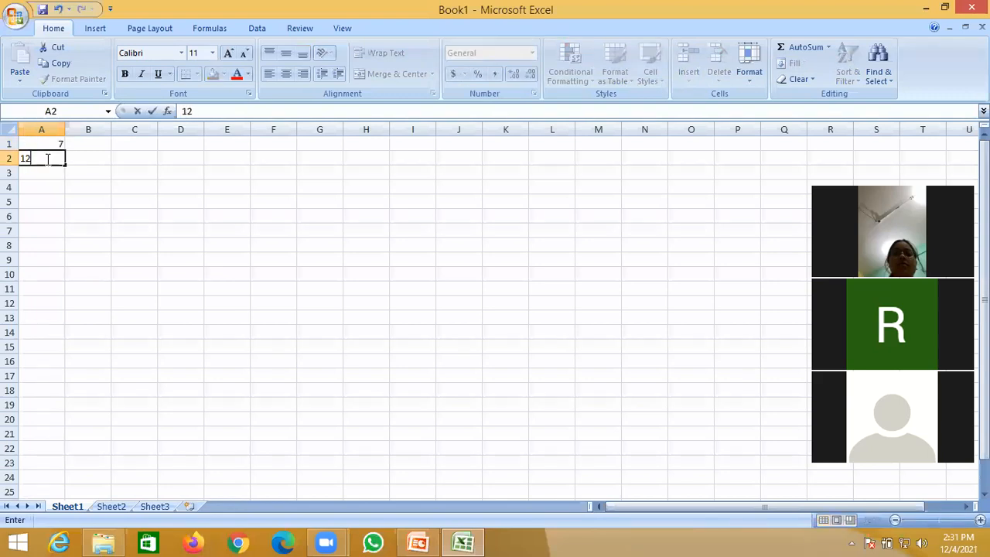
key("Return")
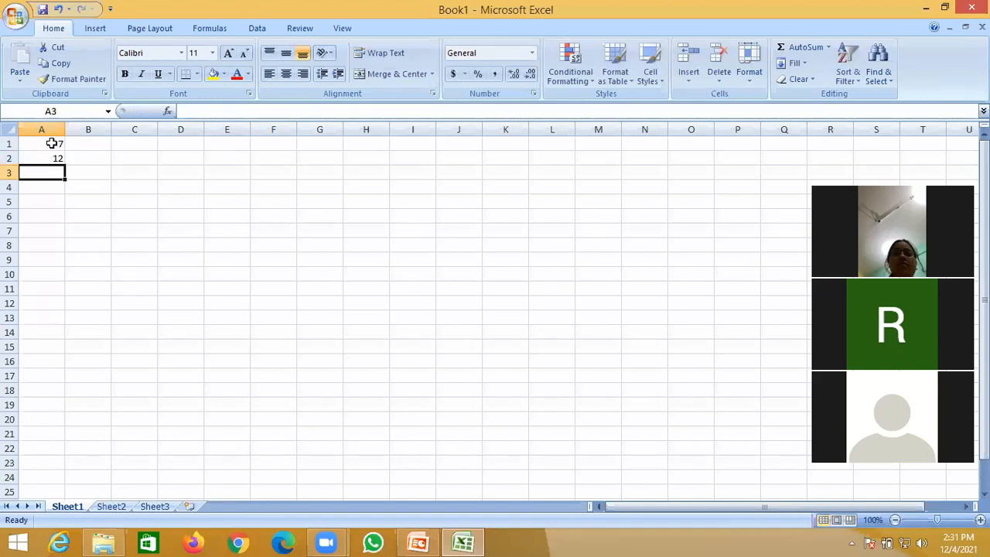
left_click(51, 143)
left_click_drag(51, 143, 65, 282)
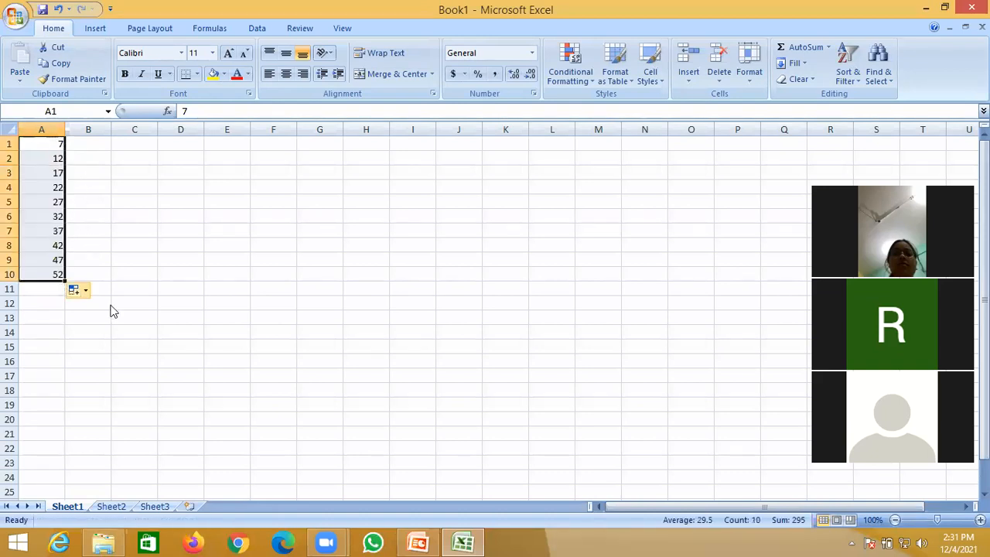
left_click(112, 308)
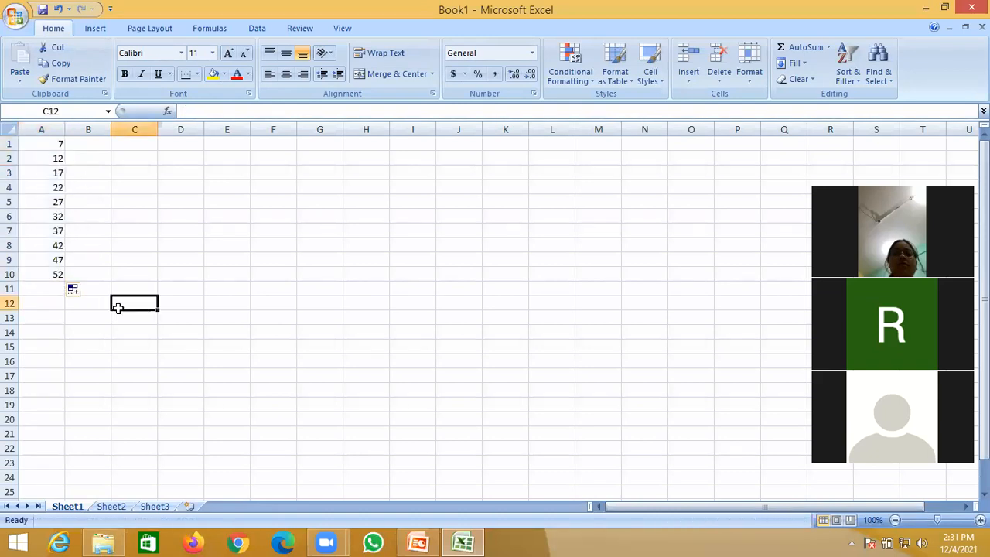
- Enter 45 in B1 and 40 in B2, and extend the decreasing series down to B10
left_click(87, 144)
type("45")
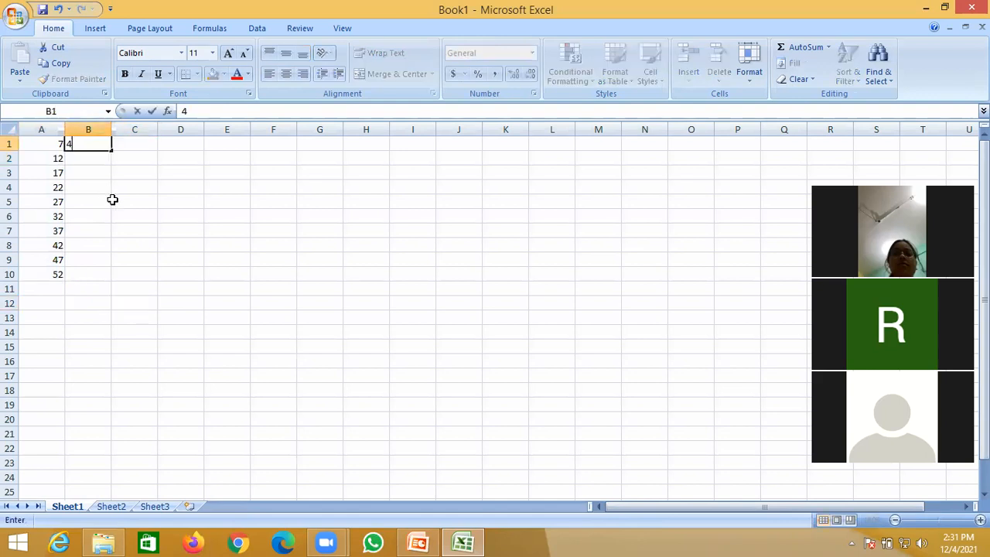
left_click(90, 160)
type("40")
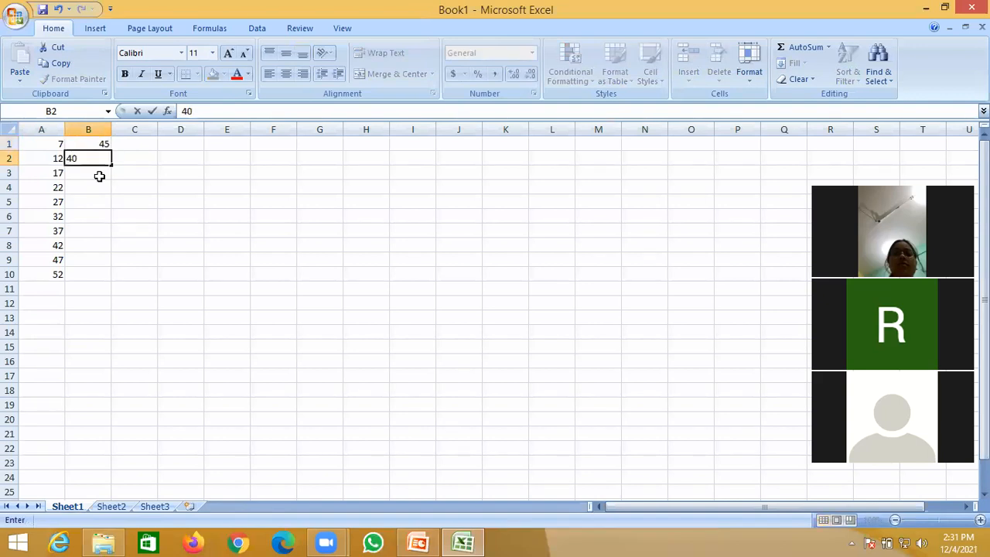
left_click(99, 177)
left_click(105, 159)
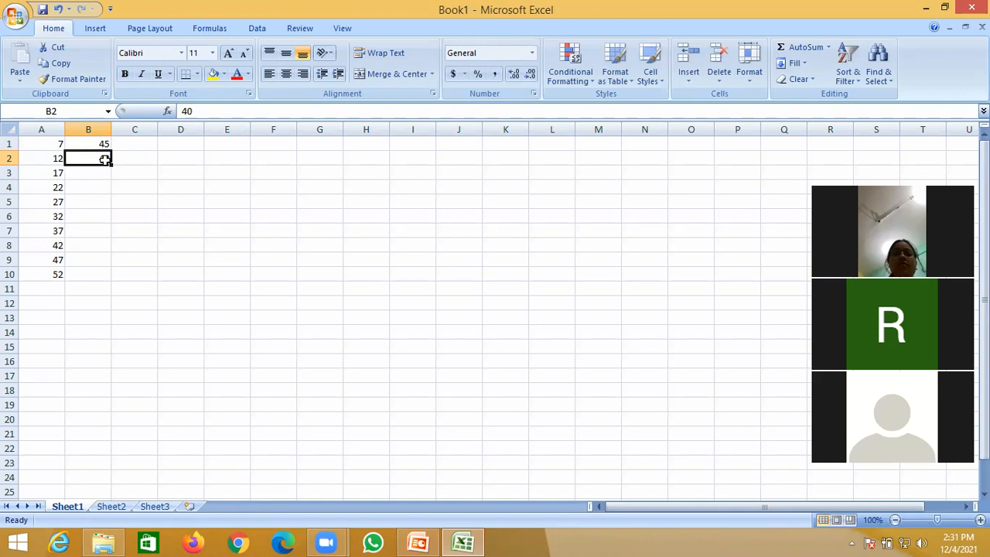
left_click_drag(104, 159, 117, 280)
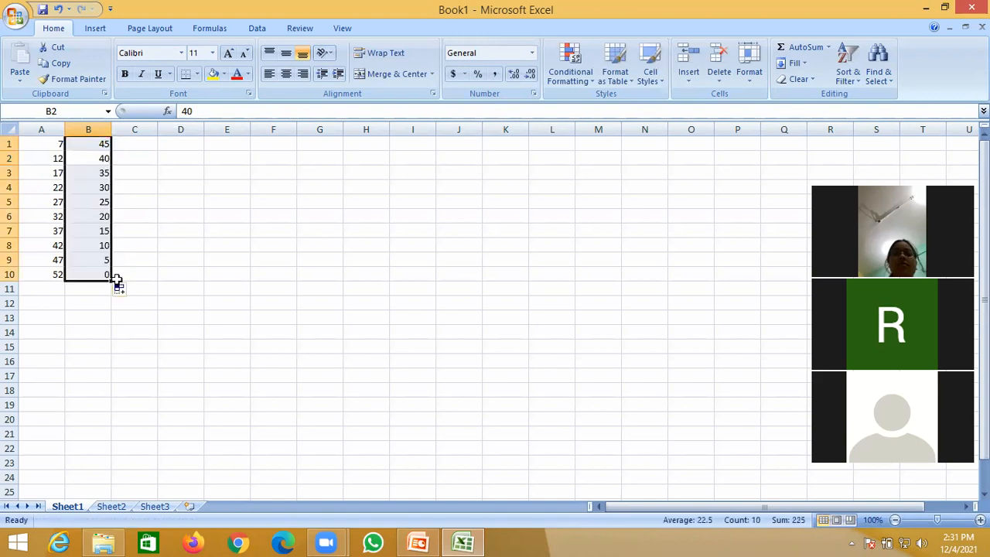
- Enter 15 in C1 and 25 in C2, and extend the number series down to C10
left_click(144, 143)
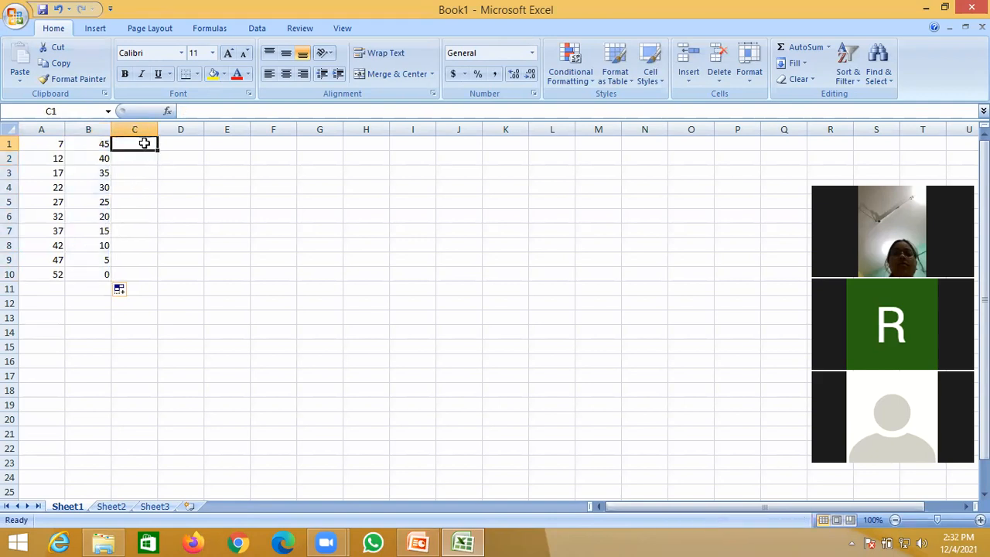
type("15")
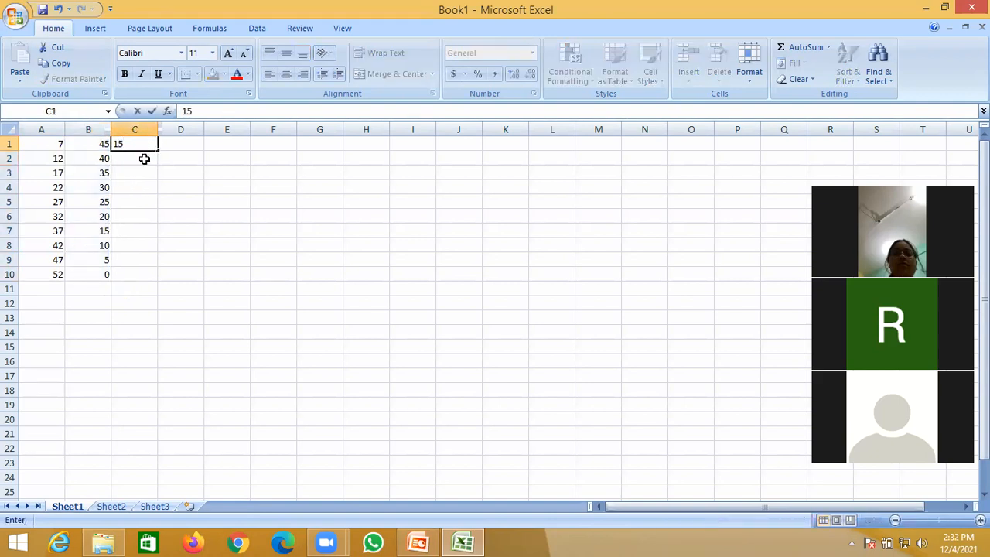
left_click(144, 158)
type("25")
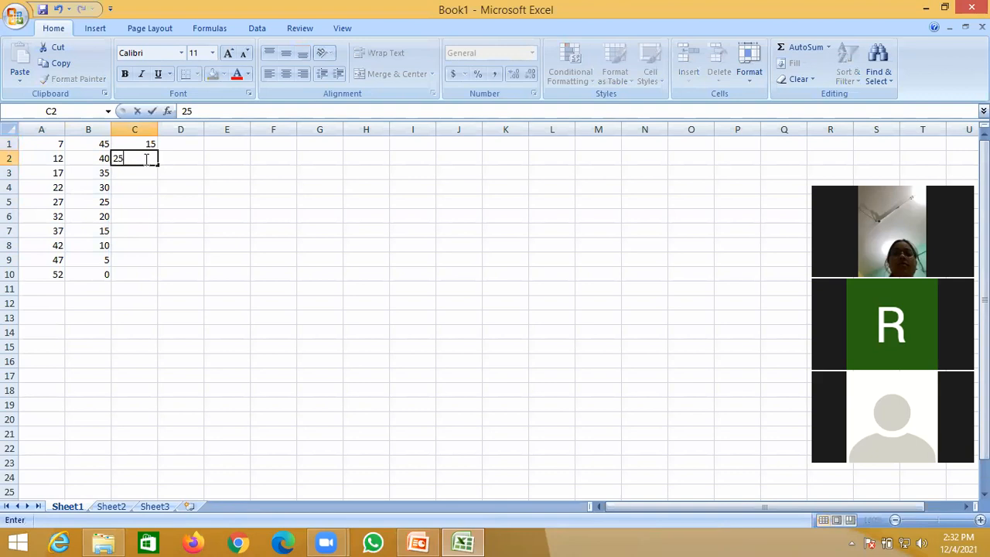
left_click(152, 204)
left_click(149, 156)
double_click(149, 157)
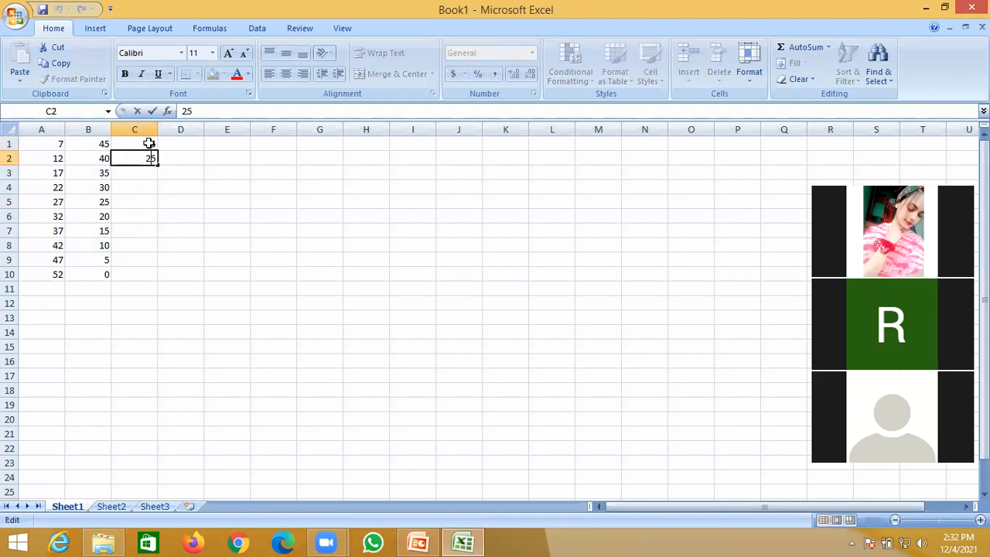
left_click_drag(149, 144, 225, 292)
left_click(225, 292)
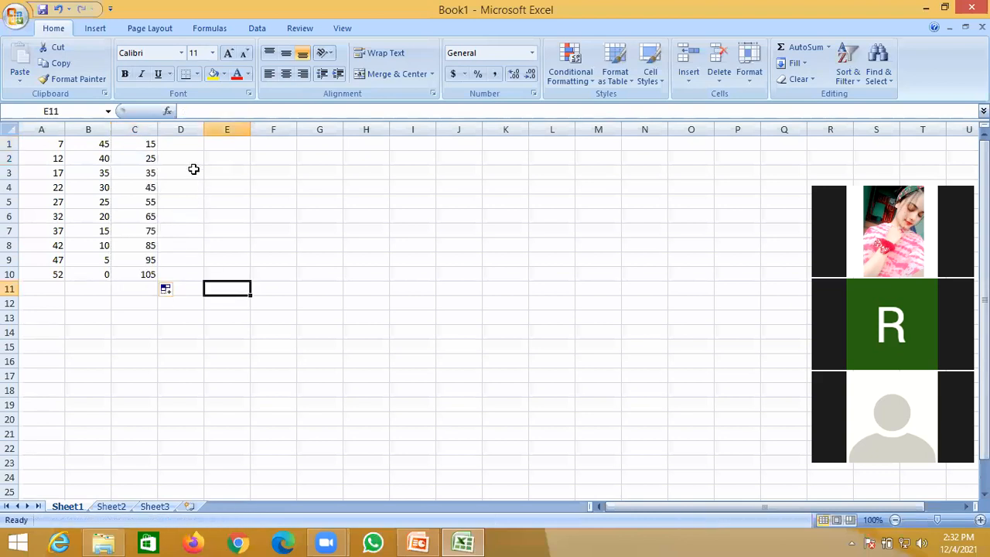
- Add up the three first-row values in D1 with the formula =SUM(A1,B1,C1)
left_click(189, 140)
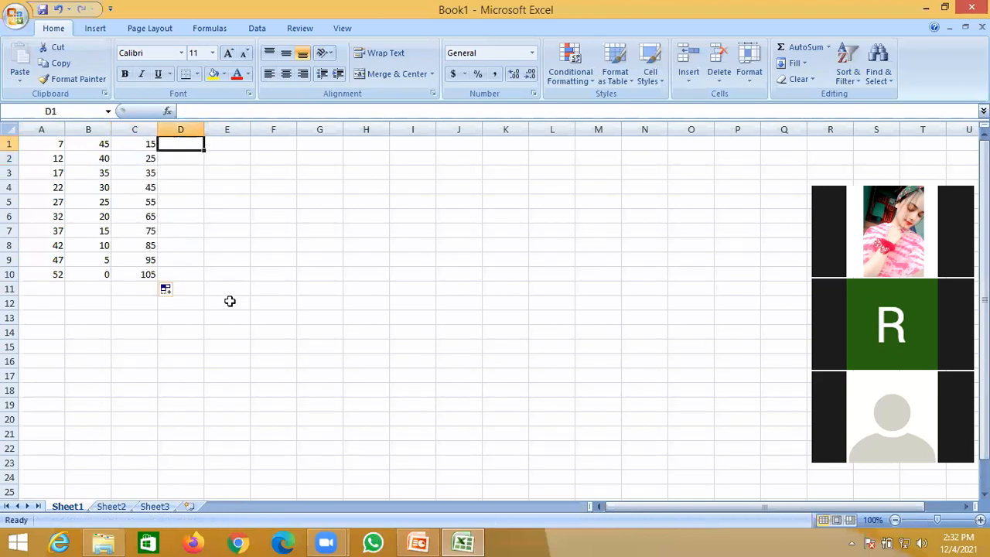
type("=sum")
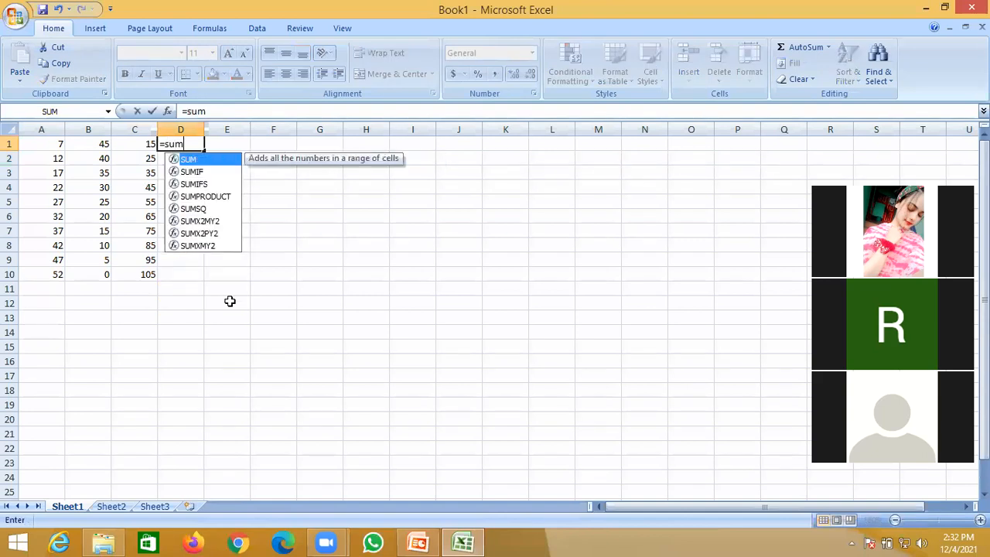
key("Tab")
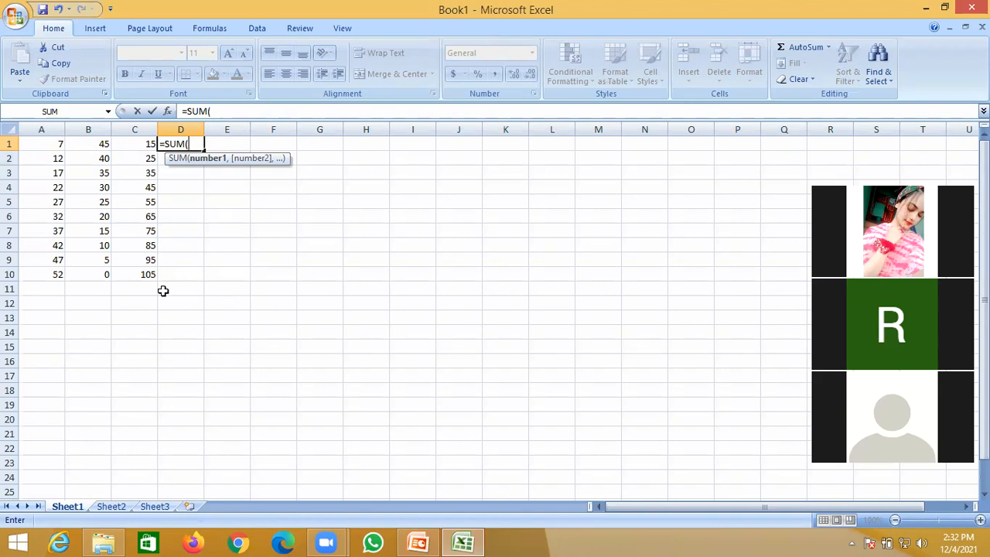
left_click(54, 144)
type(",")
left_click(94, 144)
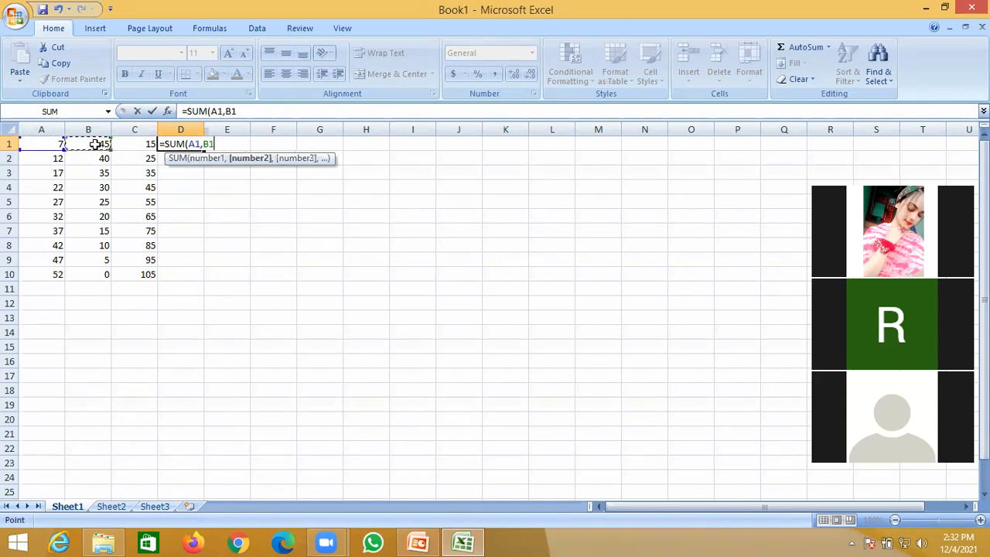
type(",")
left_click(129, 144)
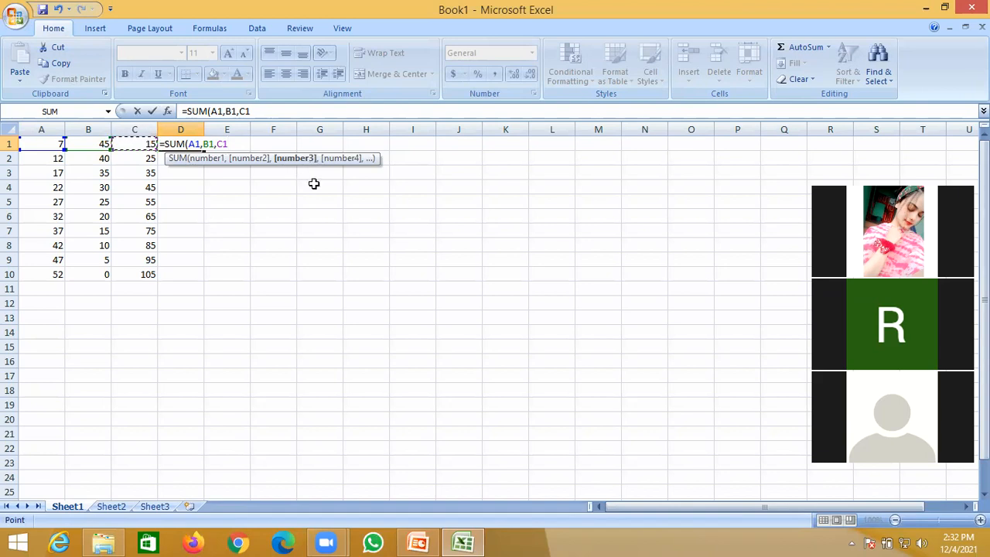
type(",")
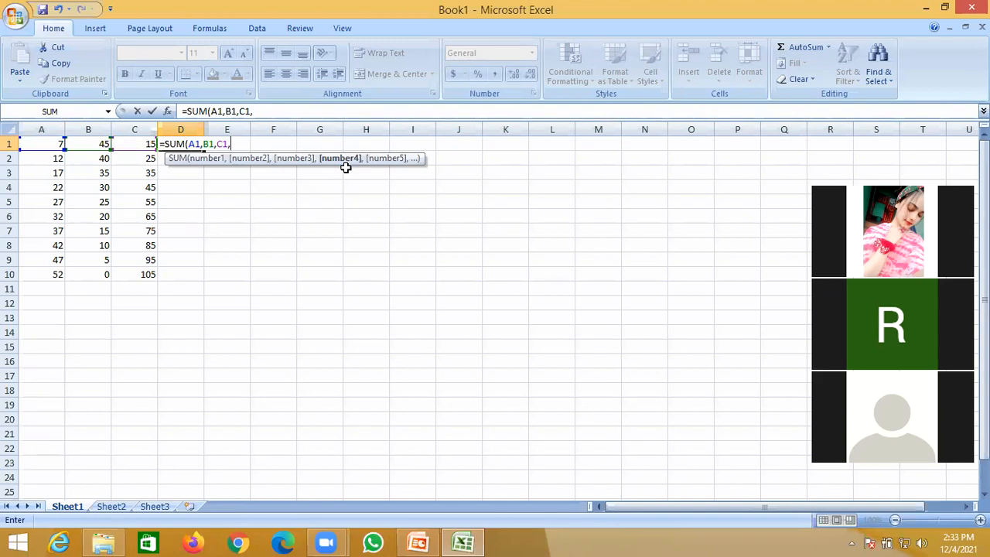
key("BackSpace")
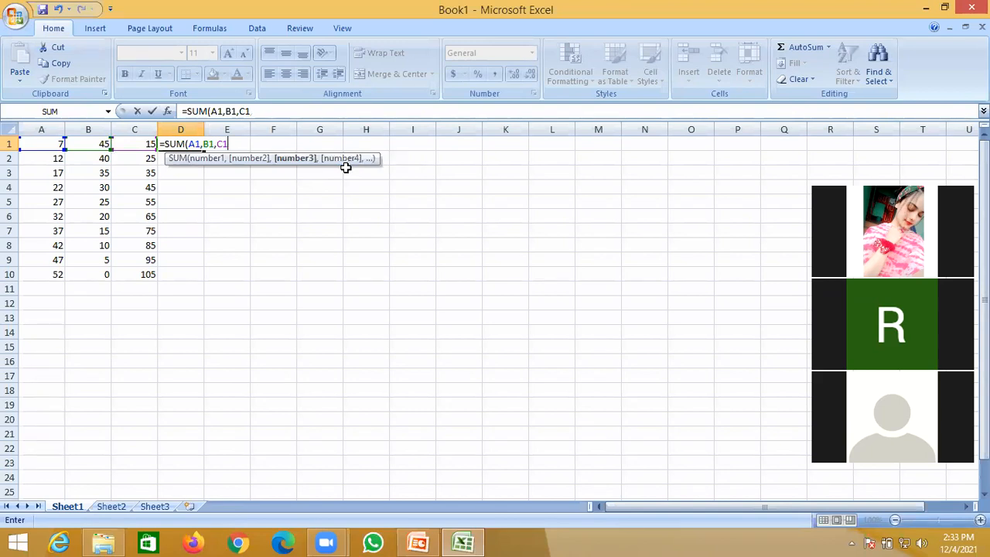
type(")")
key("Return")
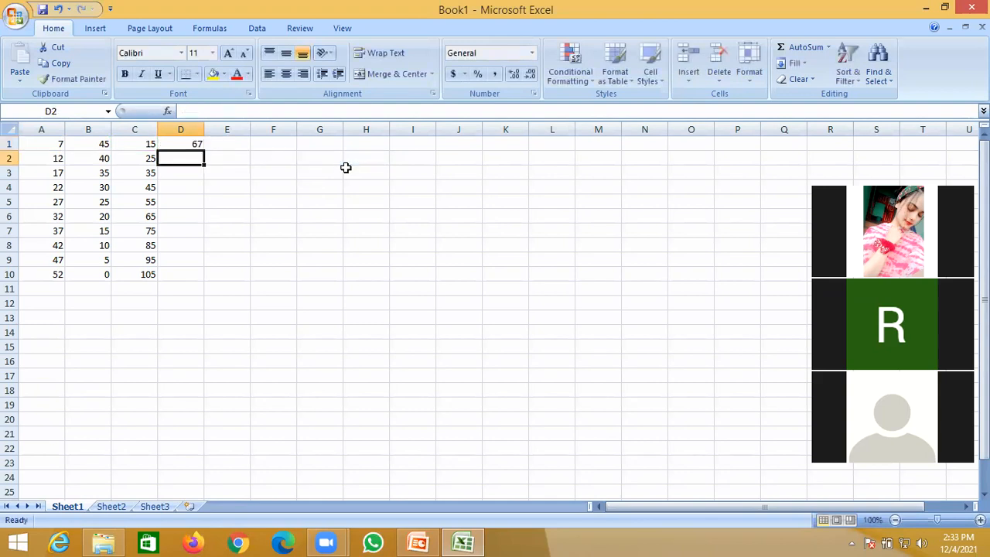
- Edit the D1 formula to use a cell range instead of separate cells: =SUM(A1:C1)
left_click(171, 144)
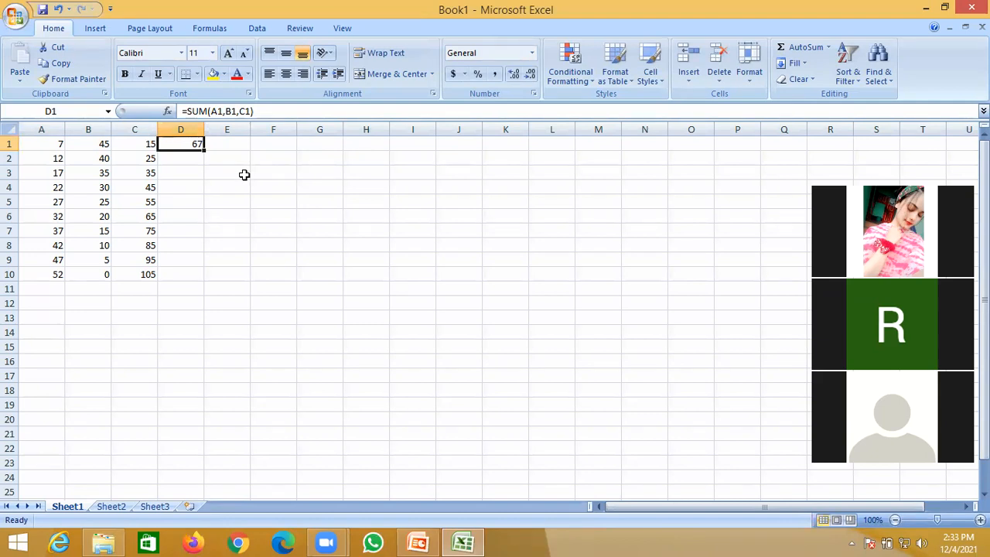
double_click(195, 144)
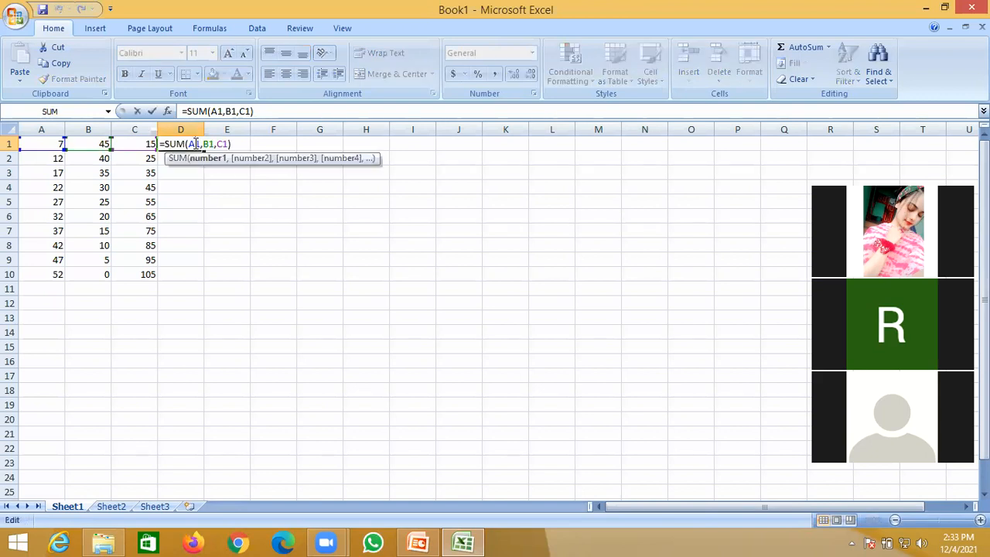
left_click(214, 144)
key("BackSpace")
key("BackSpace")
key("BackSpace")
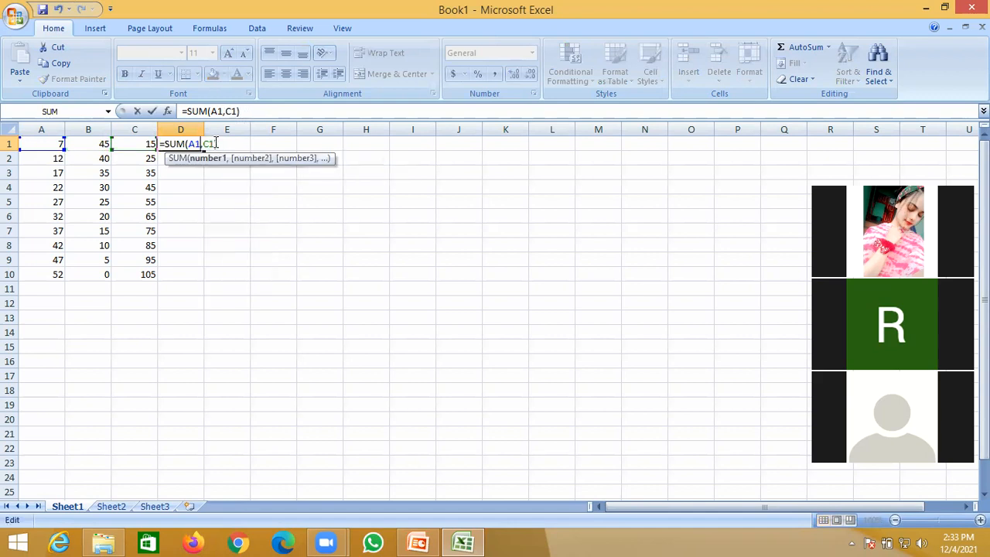
key("BackSpace")
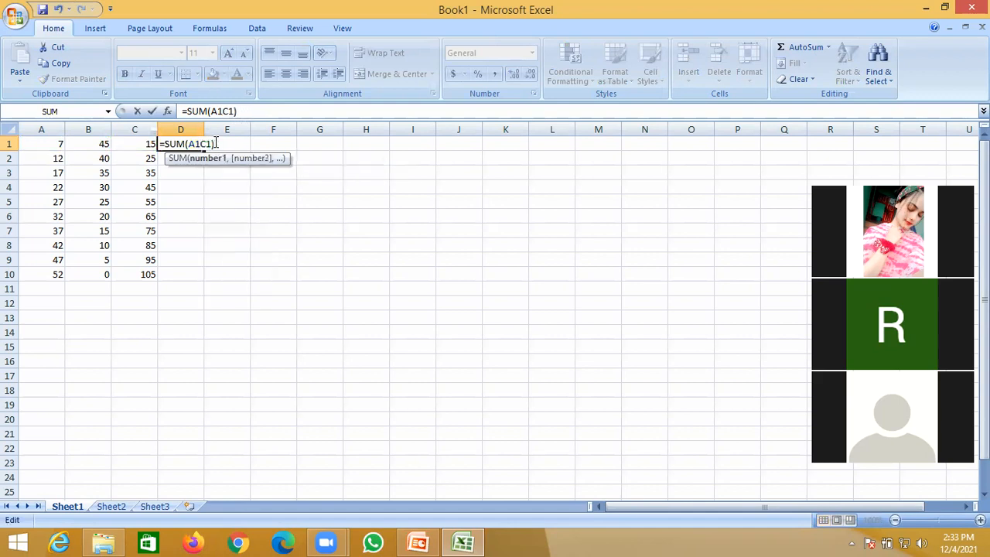
type(":")
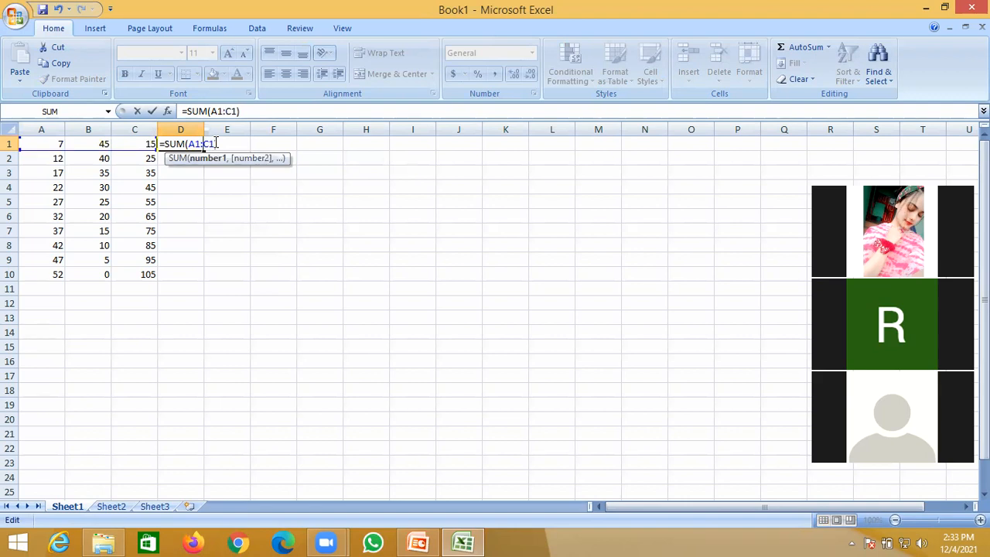
key("Return")
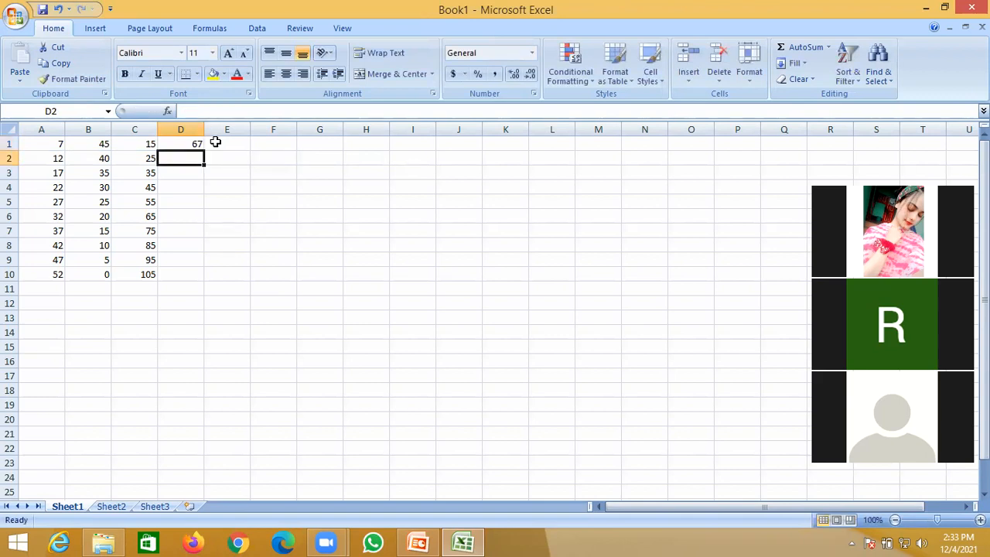
- Fill the D1 sum formula down through D10 and undo the fill
left_click(194, 142)
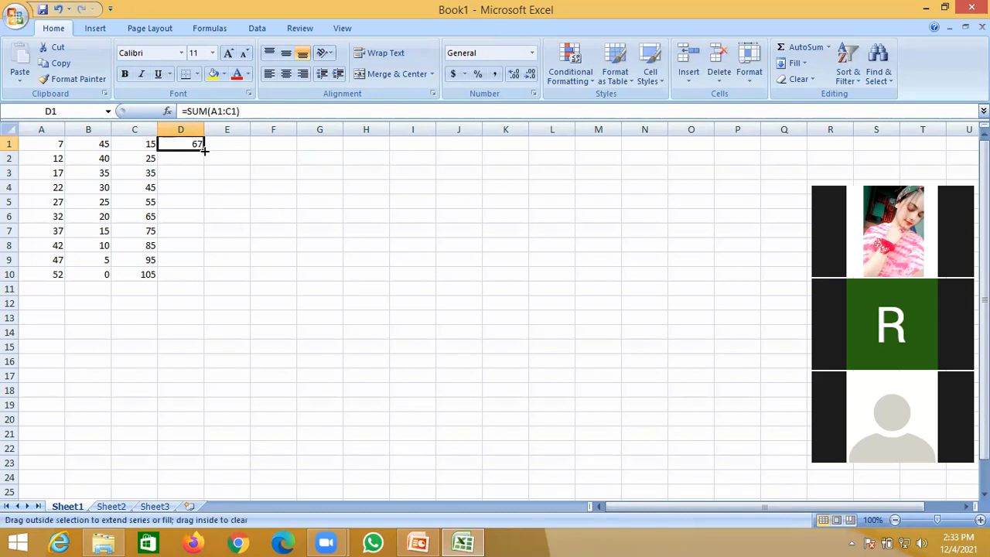
double_click(204, 150)
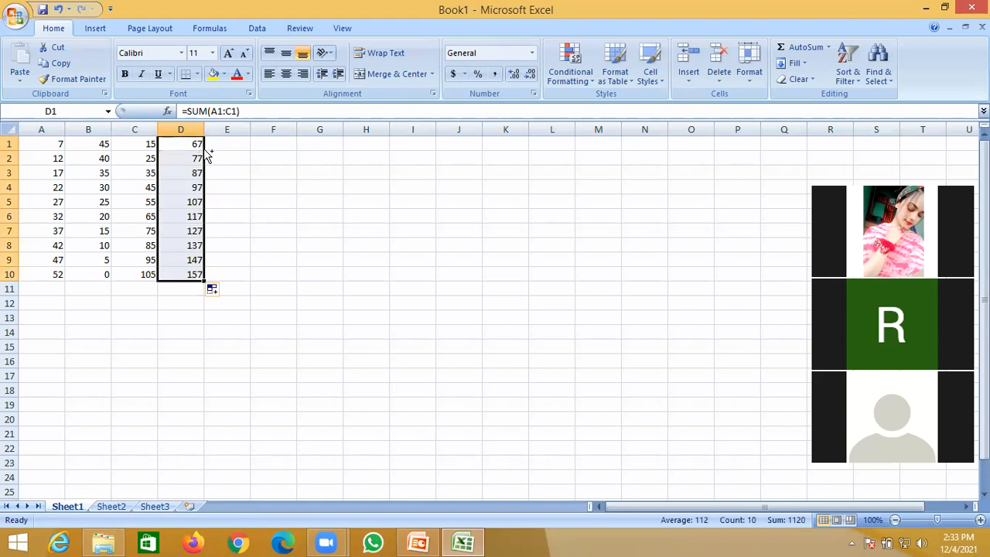
key("ctrl+z")
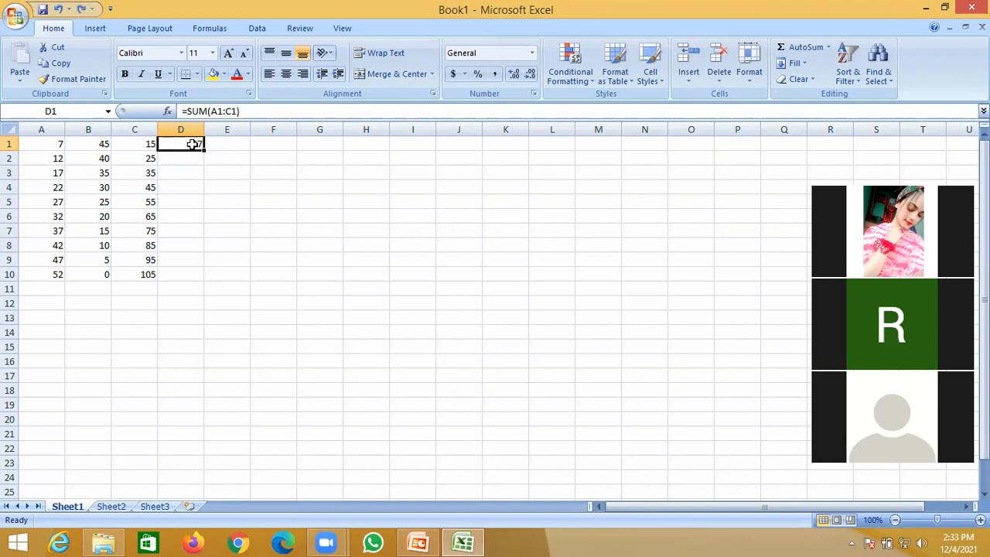
- Replace the function in D1 so the formula multiplies the row: =PRODUCT(A1:C1)
double_click(190, 144)
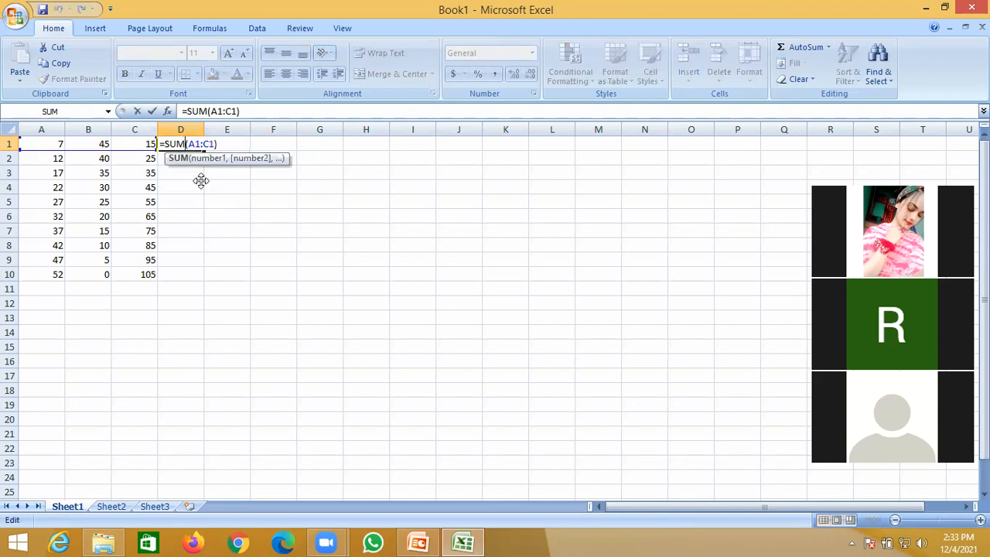
key("BackSpace")
key("BackSpace")
key("BackSpace")
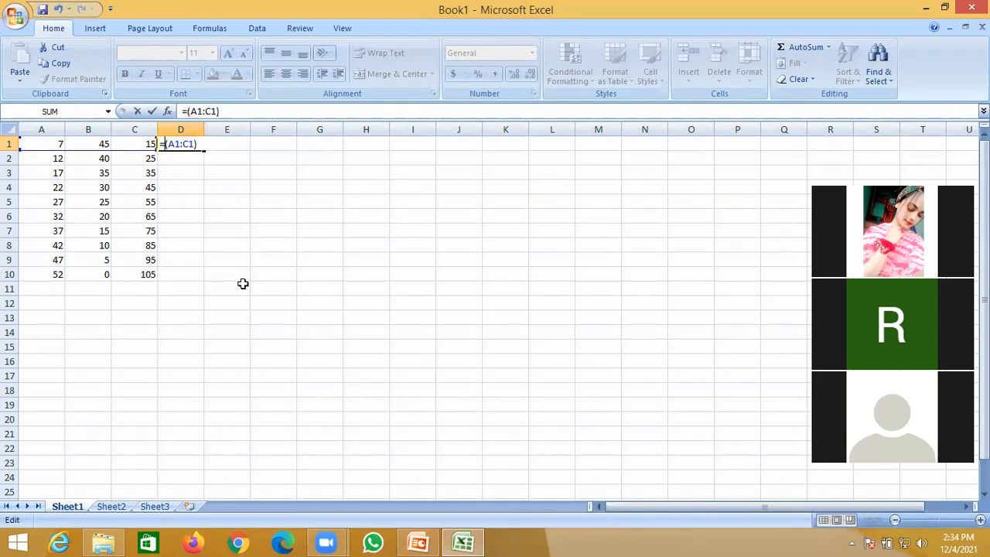
type("produ")
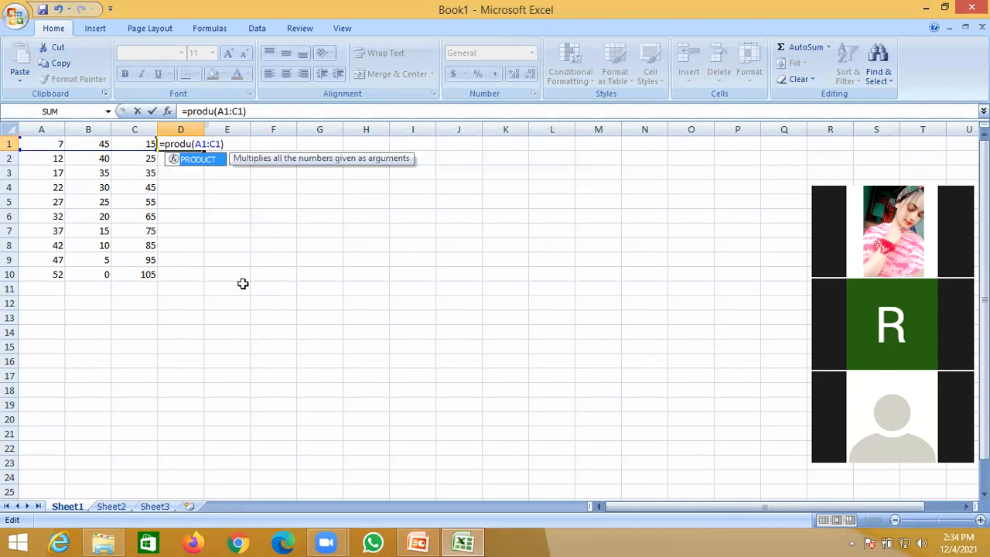
type("ct")
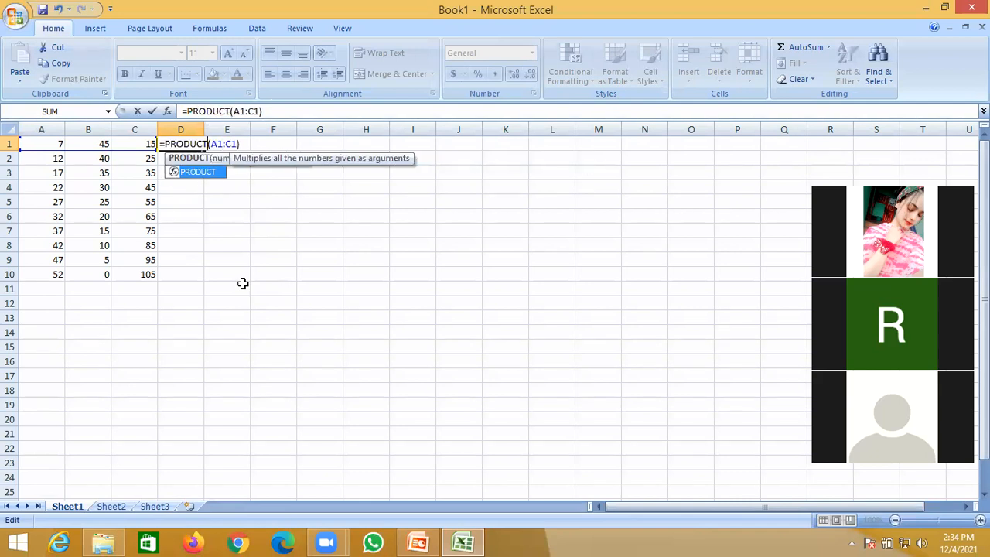
key("Return")
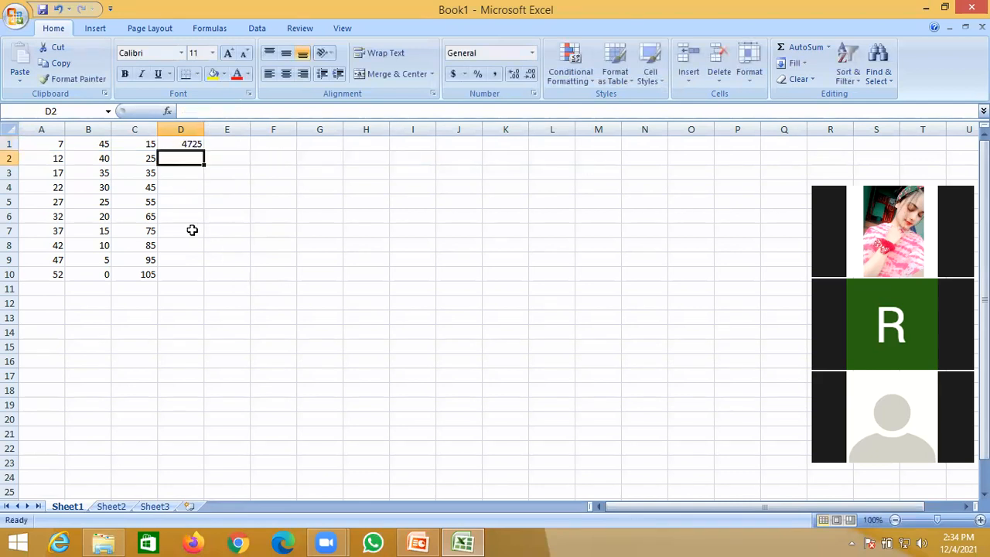
- Calculate 25 squared in C12 with the formula =POWER(25,2)
left_click(183, 144)
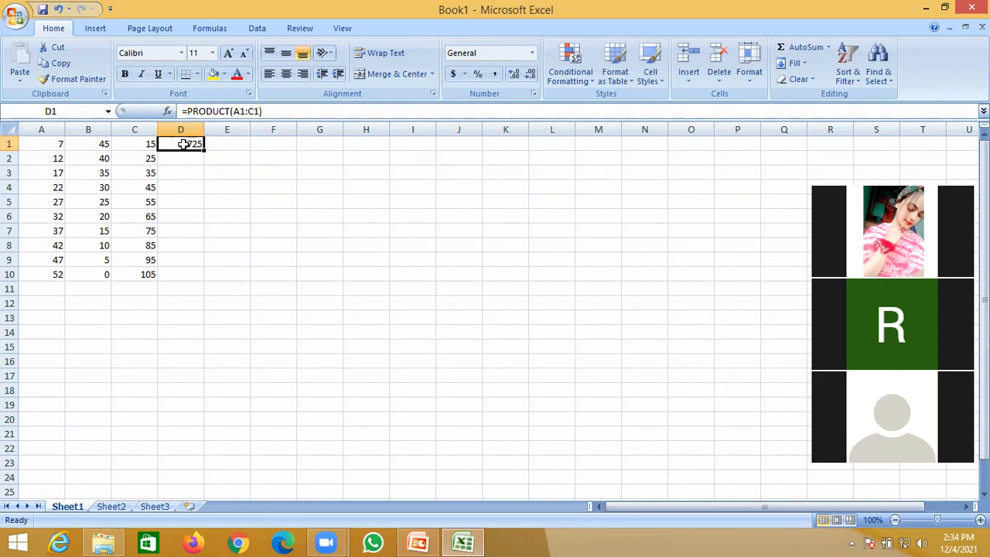
left_click(185, 261)
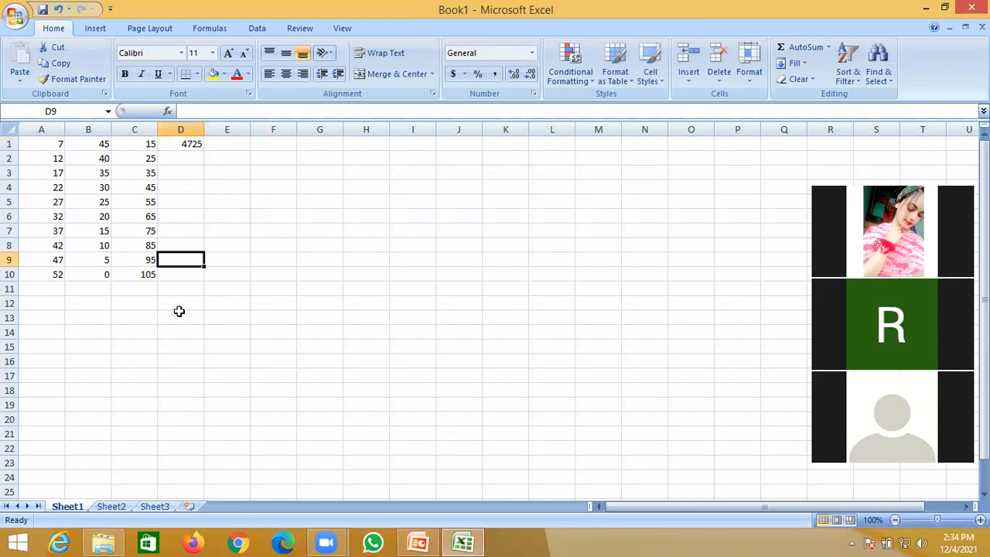
left_click(146, 304)
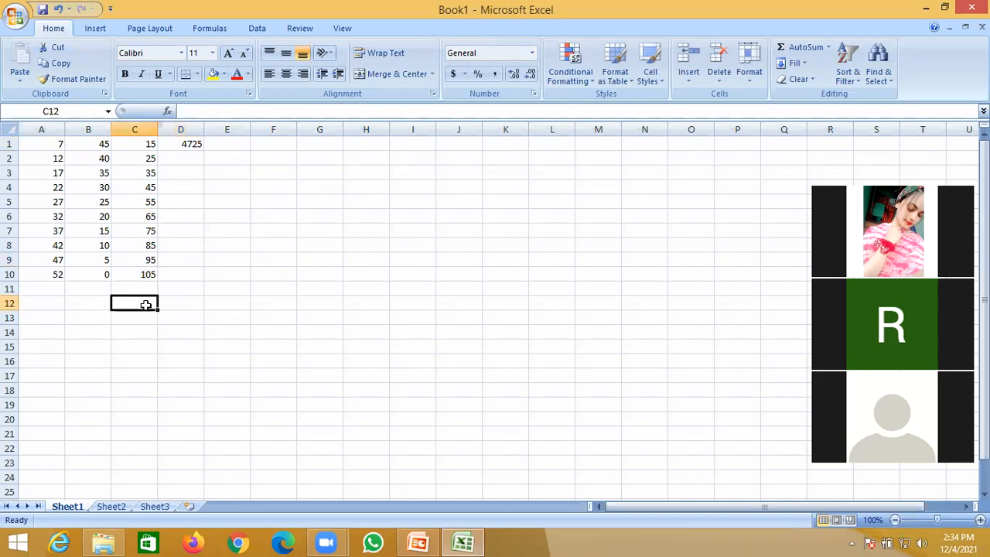
type("=power")
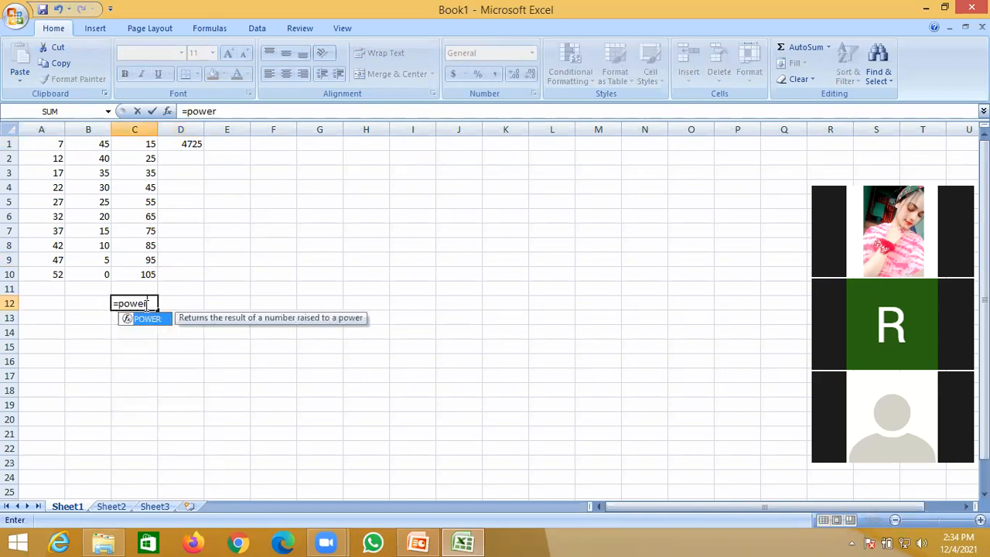
key("Tab")
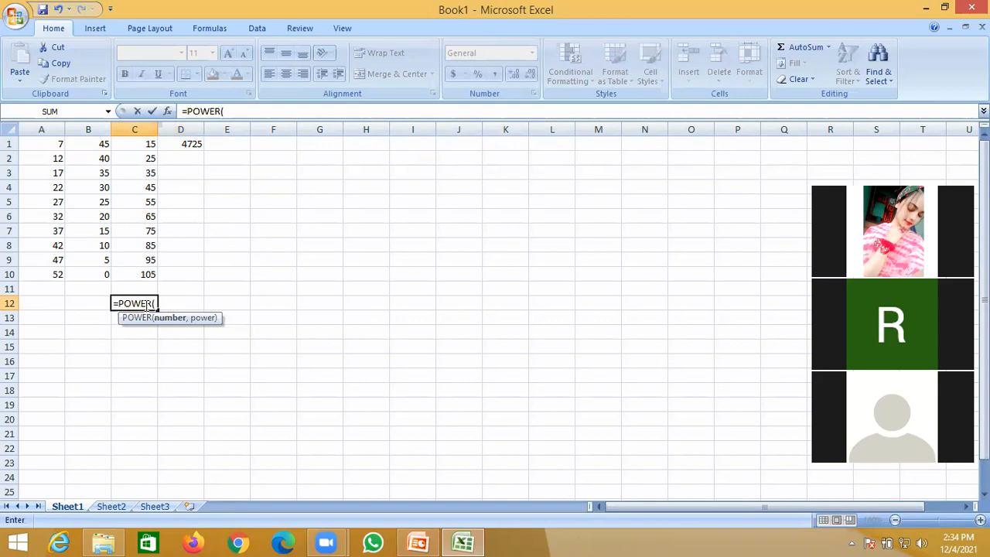
type("25,2")
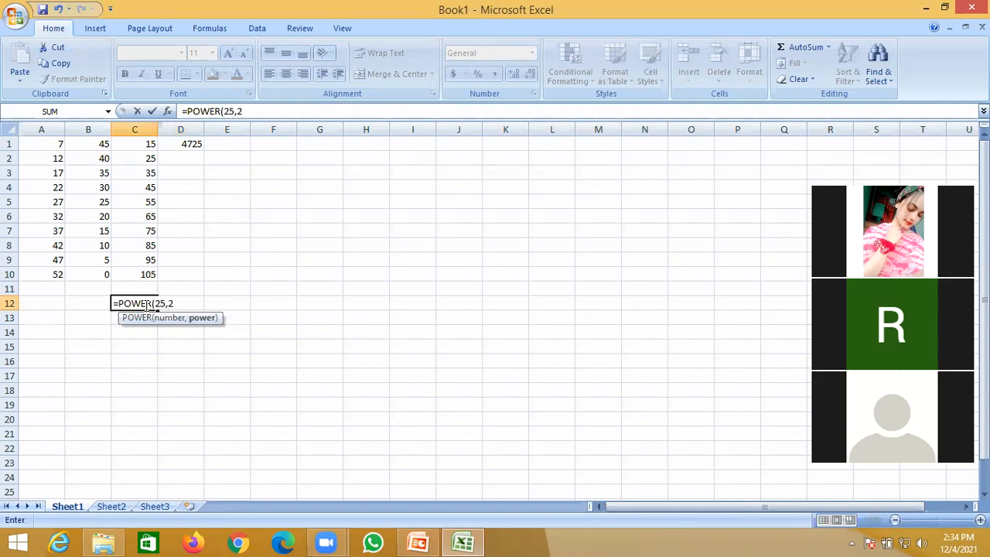
type(")")
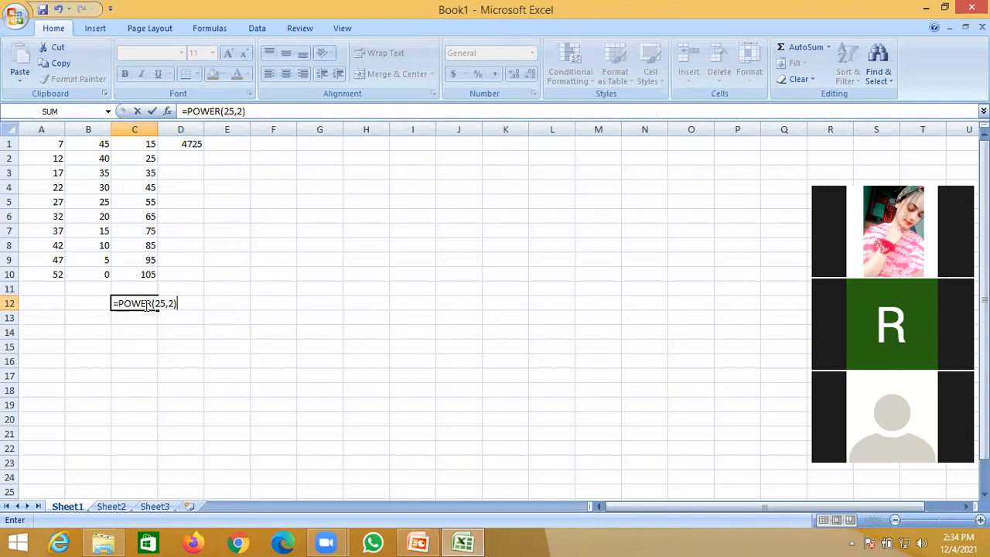
key("Return")
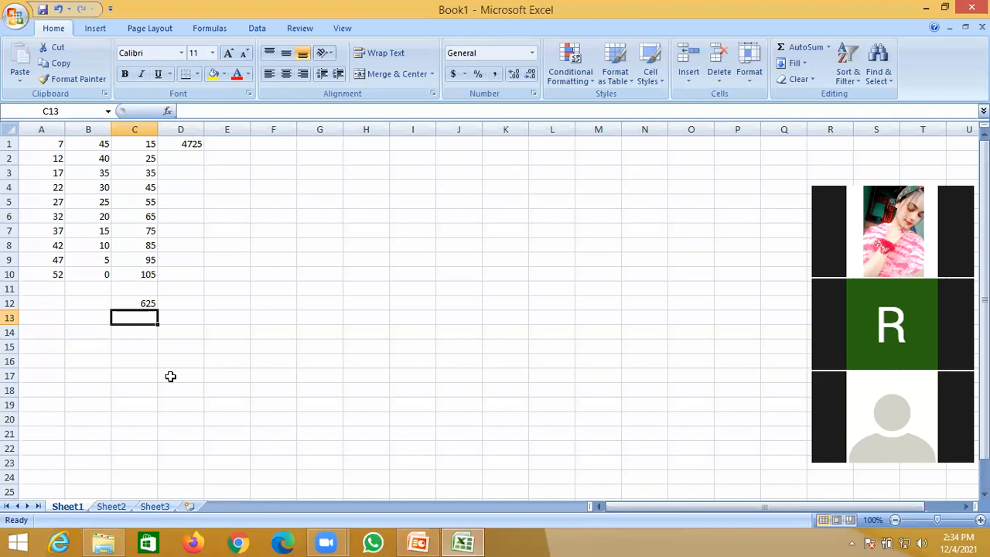
left_click(46, 148)
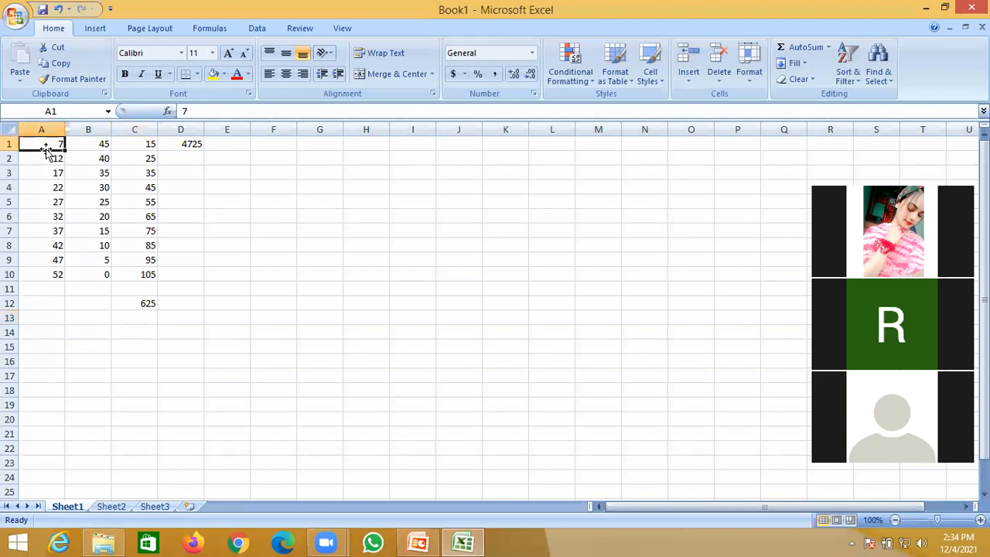
key("shift+Right")
key("shift+Right")
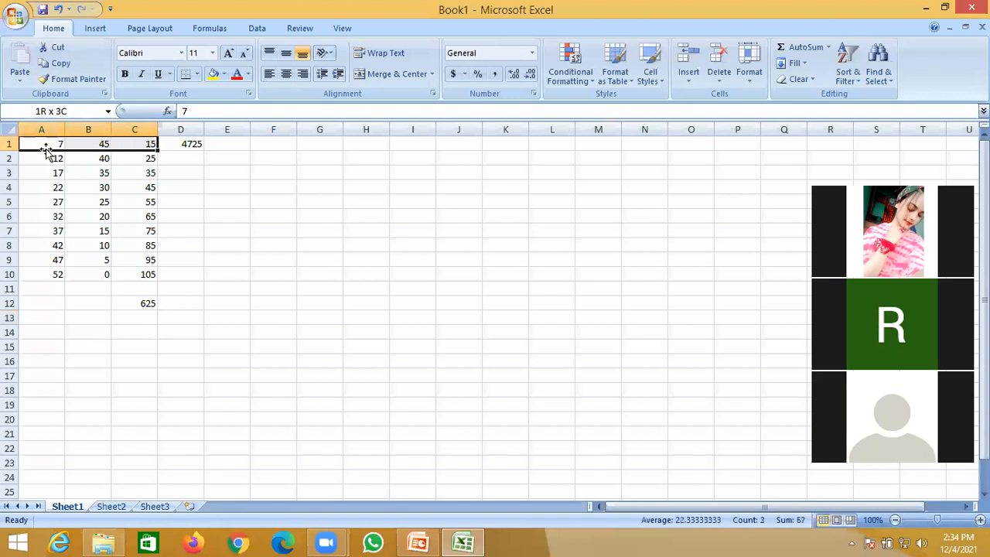
key("shift+Down")
key("shift+Down")
key("shift+Down")
key("shift+Down")
key("shift+Right")
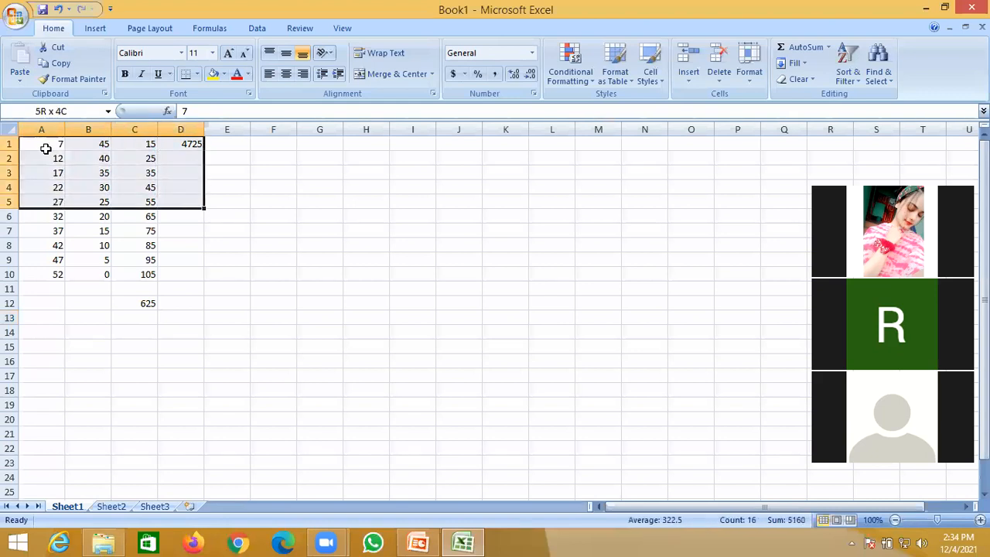
key("shift+Down")
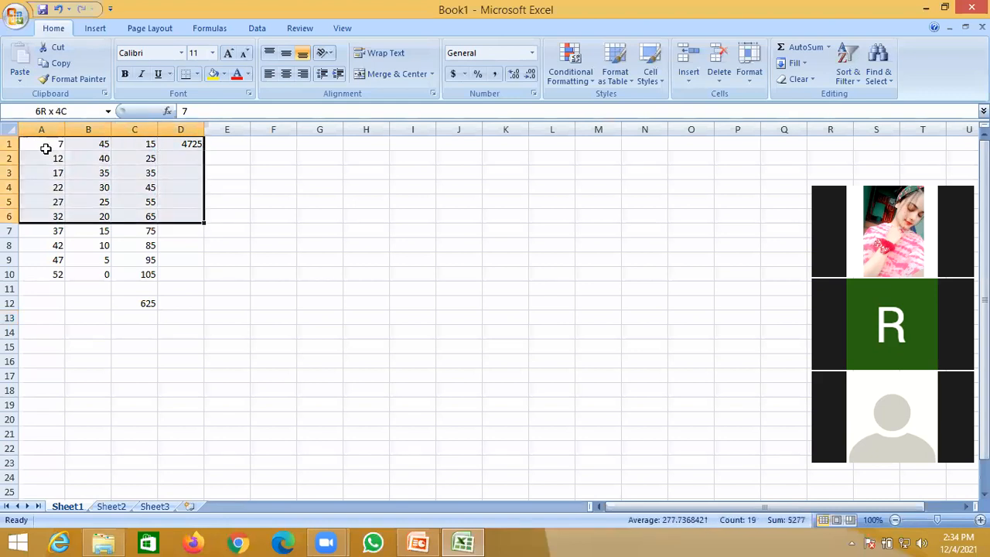
key("shift+Down")
key("shift+Down")
key("shift+Down")
key("shift+Down")
key("shift+Down")
key("shift+Down")
left_click(290, 153)
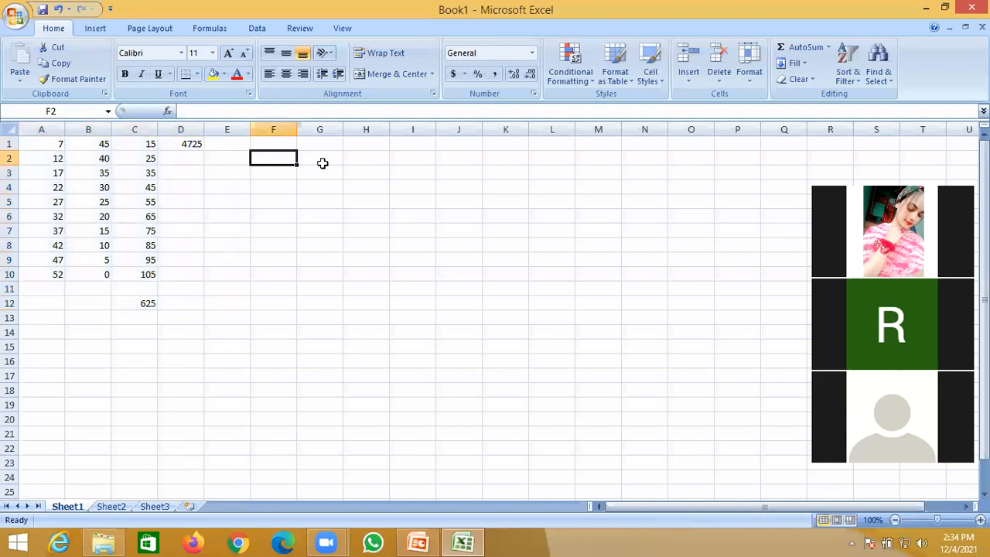
left_click(361, 146)
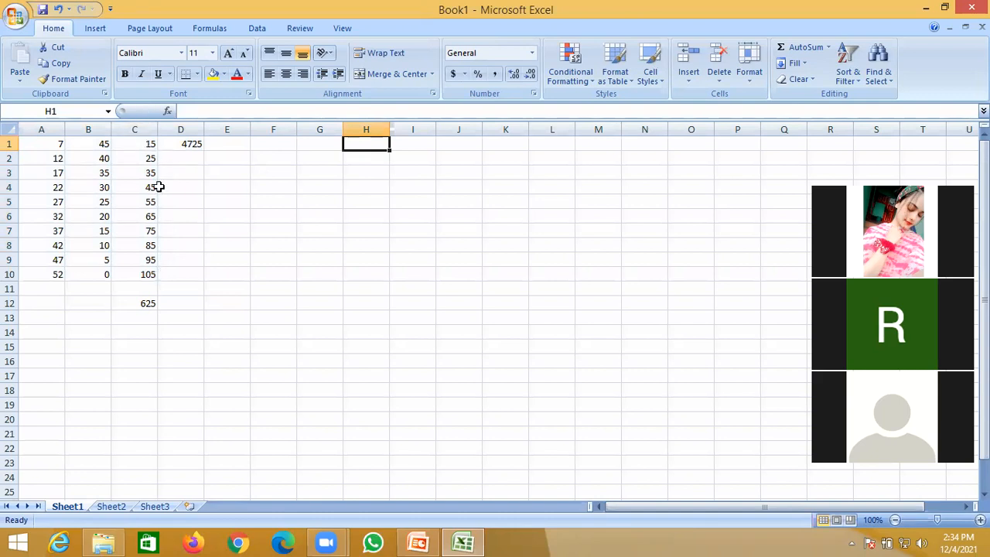
- Replace the product formula in D1 with the square root of the first-row value in column C: =SQRT(C1)
left_click(185, 144)
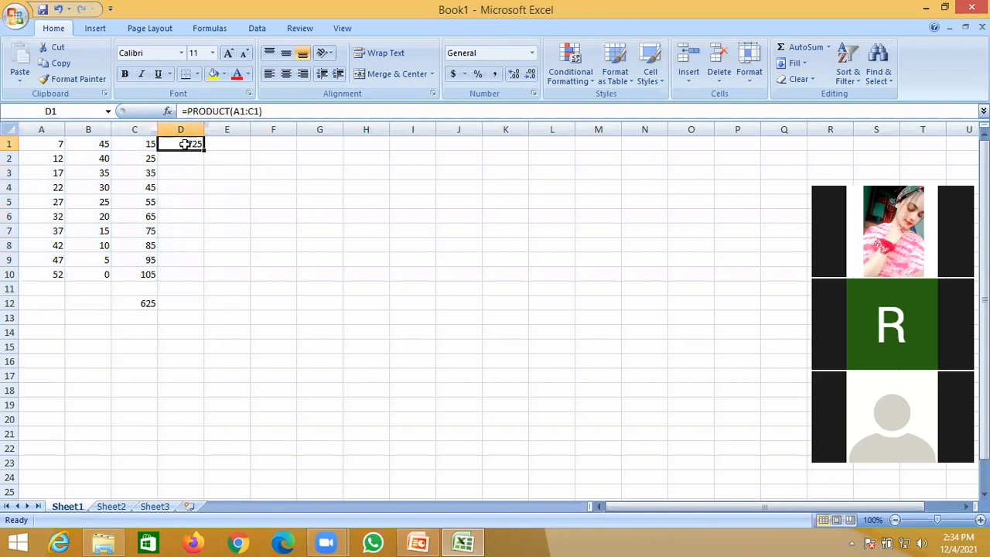
double_click(185, 145)
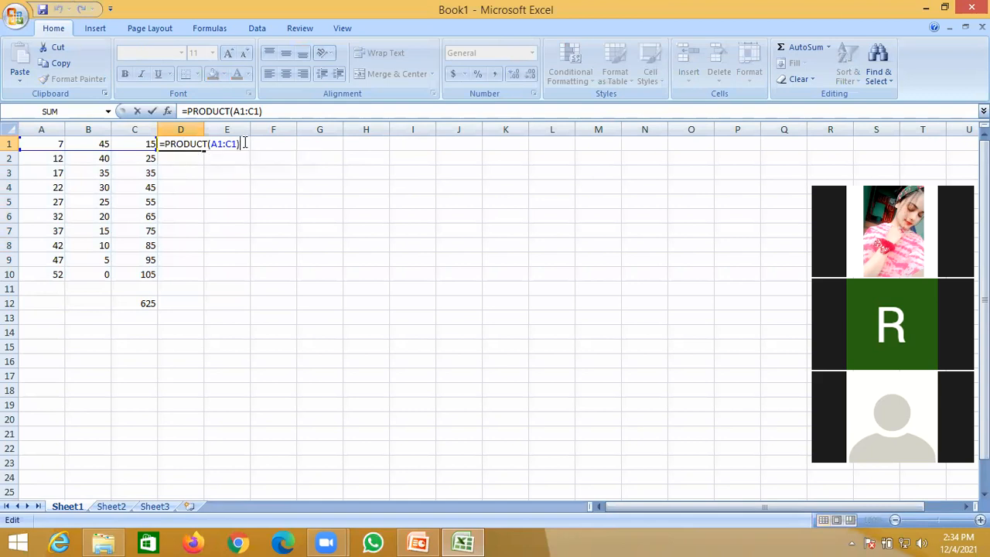
key("BackSpace")
key("BackSpace")
key("BackSpace")
key("BackSpace")
key("BackSpace")
key("BackSpace")
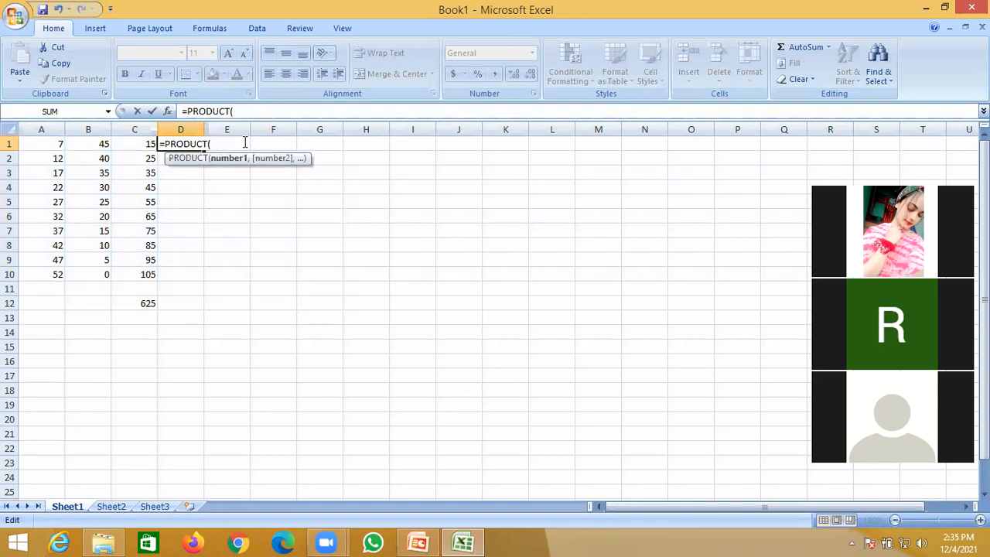
key("BackSpace")
key("BackSpace")
key("BackSpace")
key("BackSpace")
key("BackSpace")
key("BackSpace")
key("BackSpace")
key("BackSpace")
type("sq")
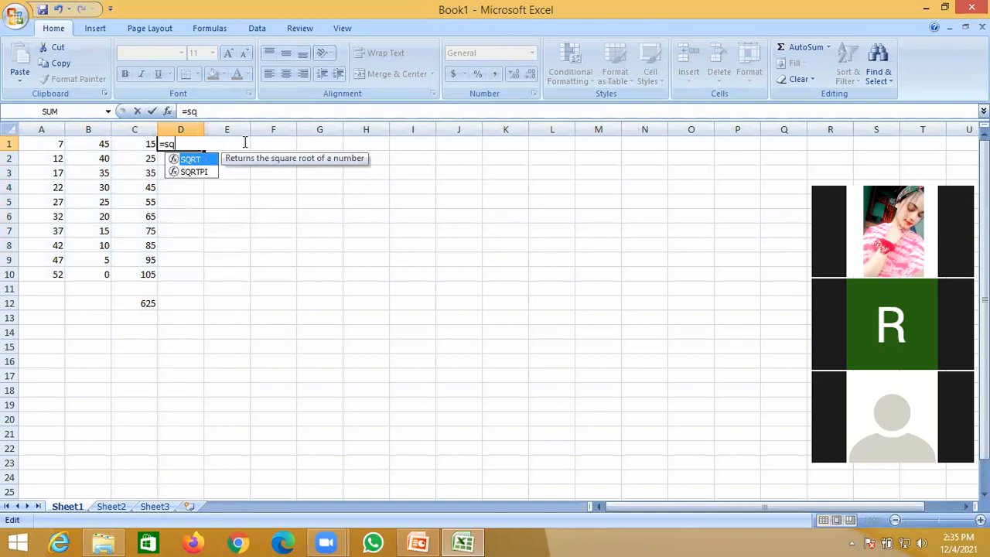
key("Tab")
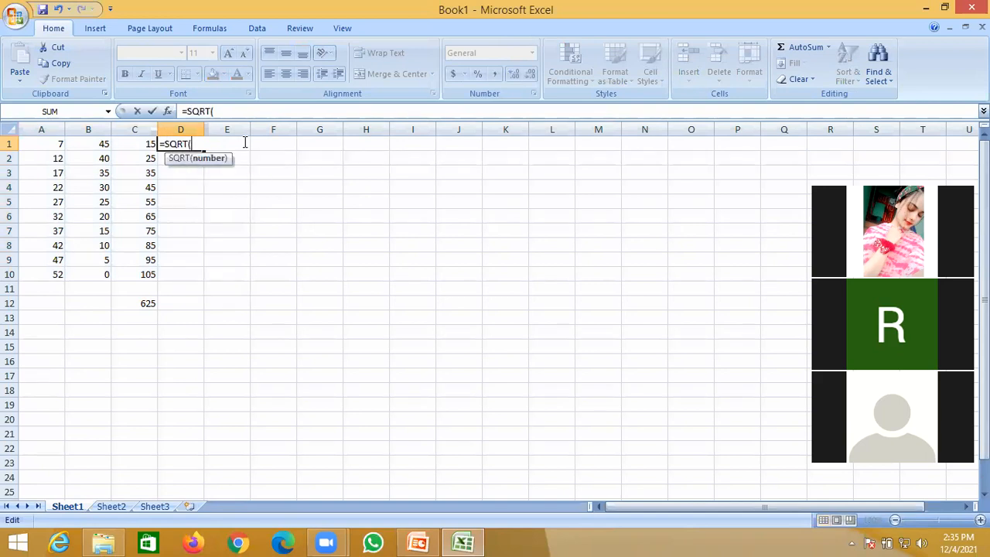
left_click(128, 143)
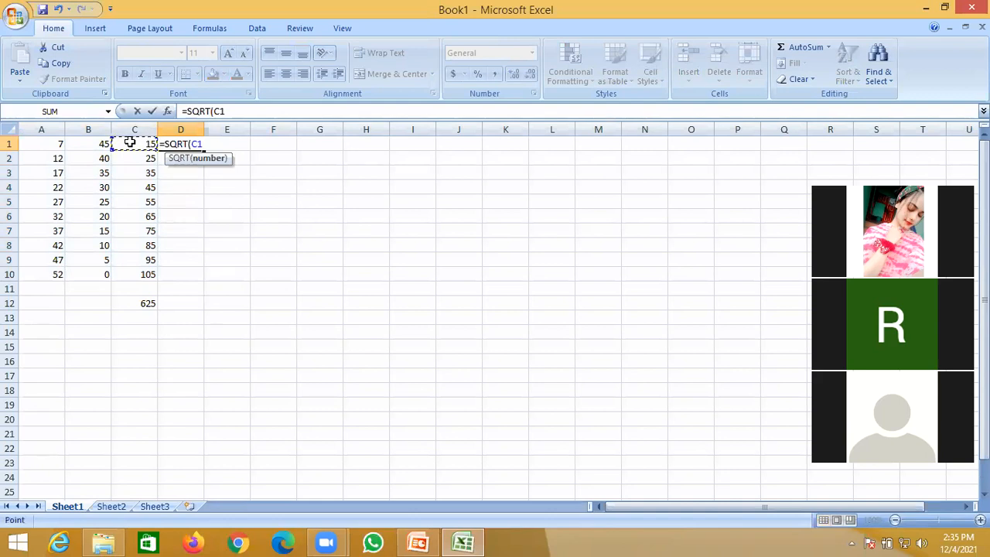
type(")")
key("Return")
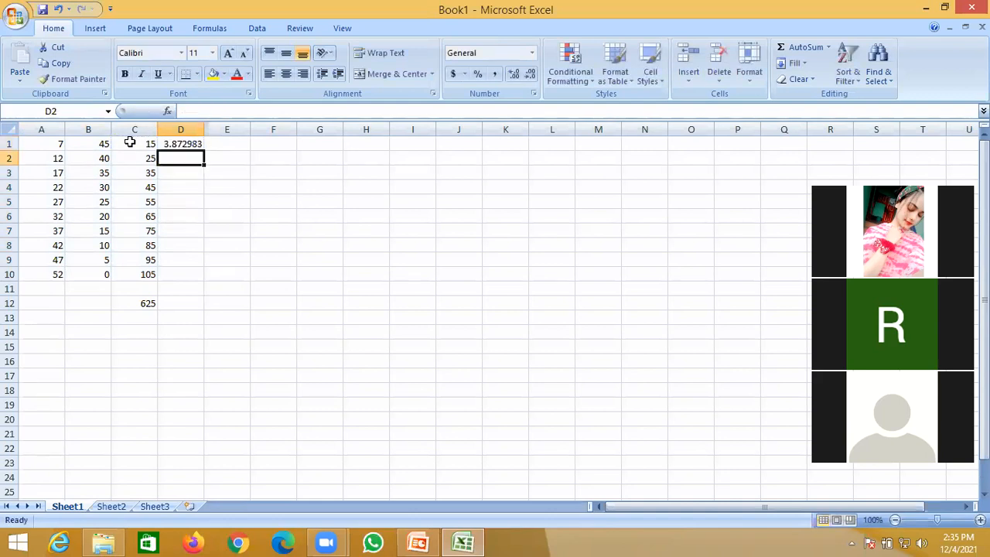
- Fill the square root formula from D1 down through D10 and check the copied formula in D2
left_click(184, 143)
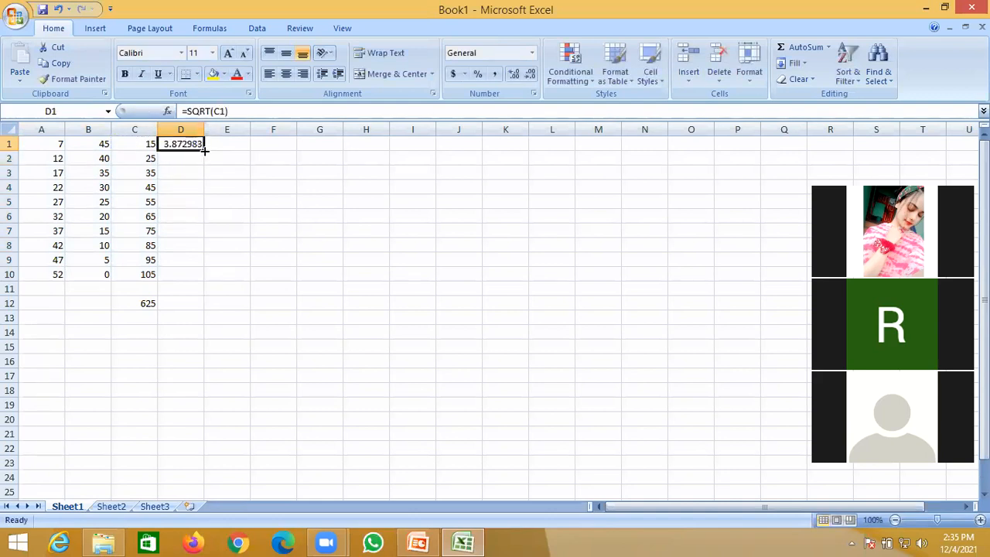
double_click(204, 151)
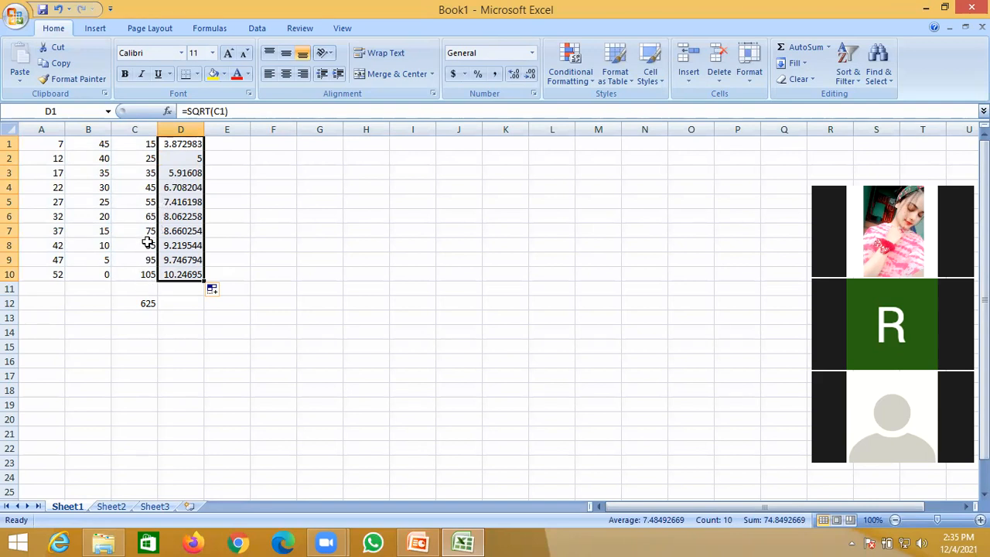
left_click(176, 160)
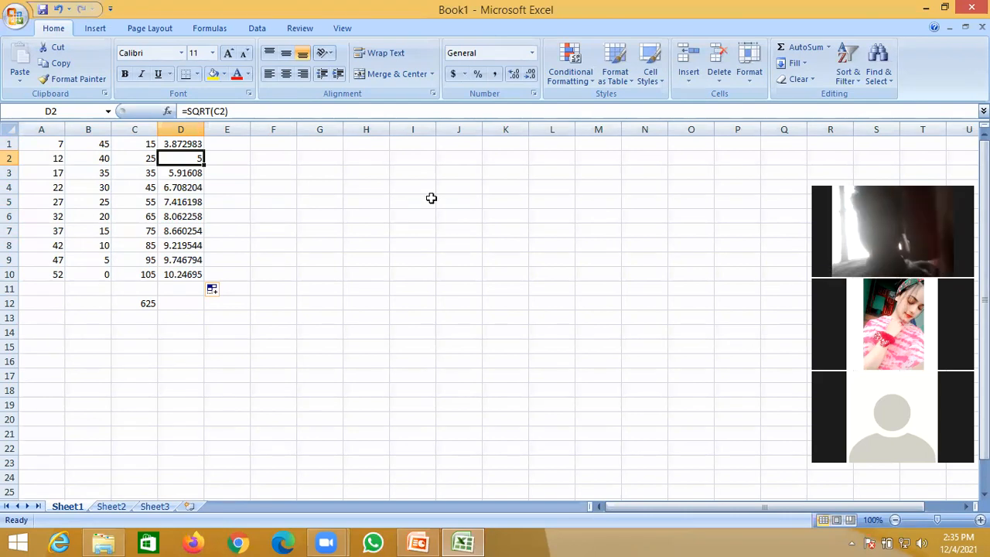
- Calculate the square root of 25 in G2 by raising it to a fractional power: =POWER(25,0.5)
left_click(316, 160)
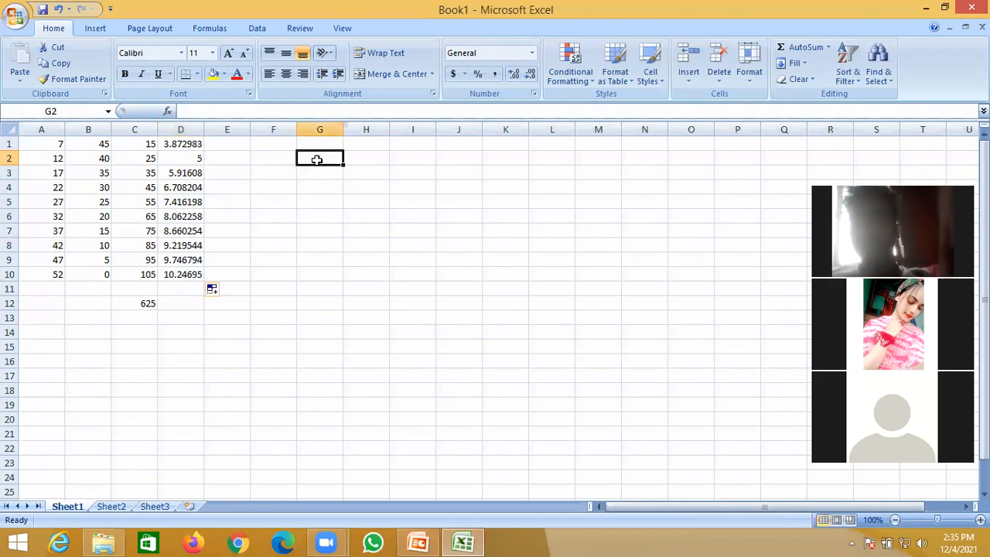
left_click(272, 157)
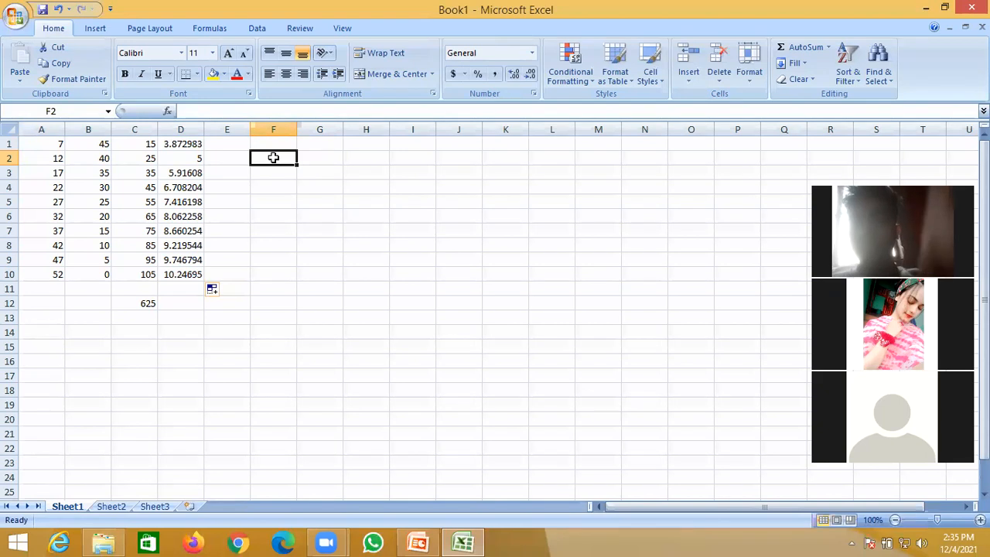
left_click(327, 160)
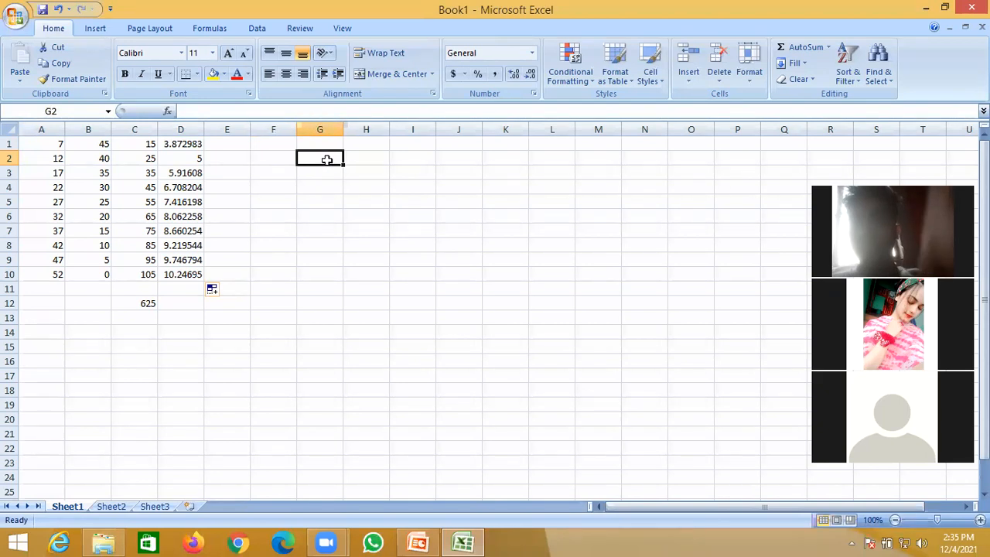
type("=power")
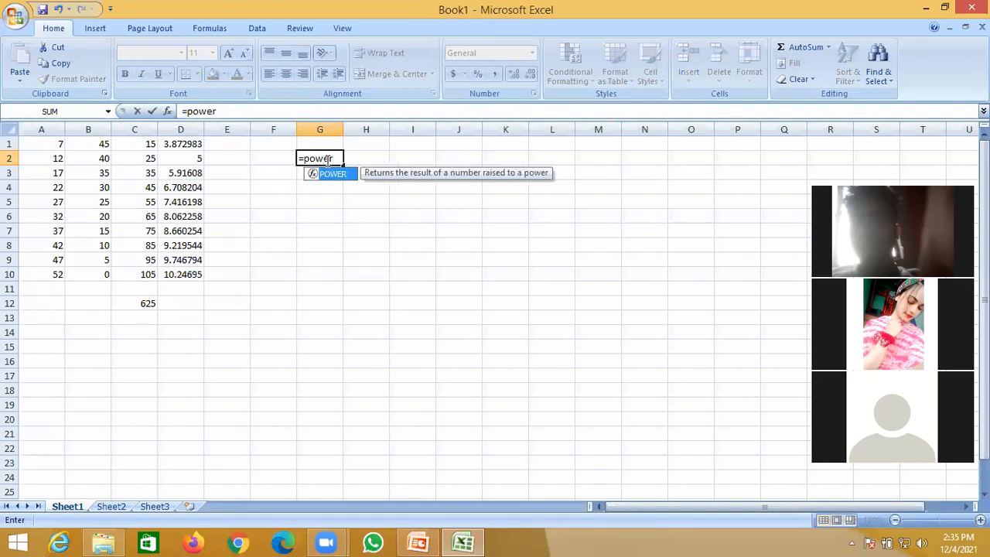
key("Tab")
type("2")
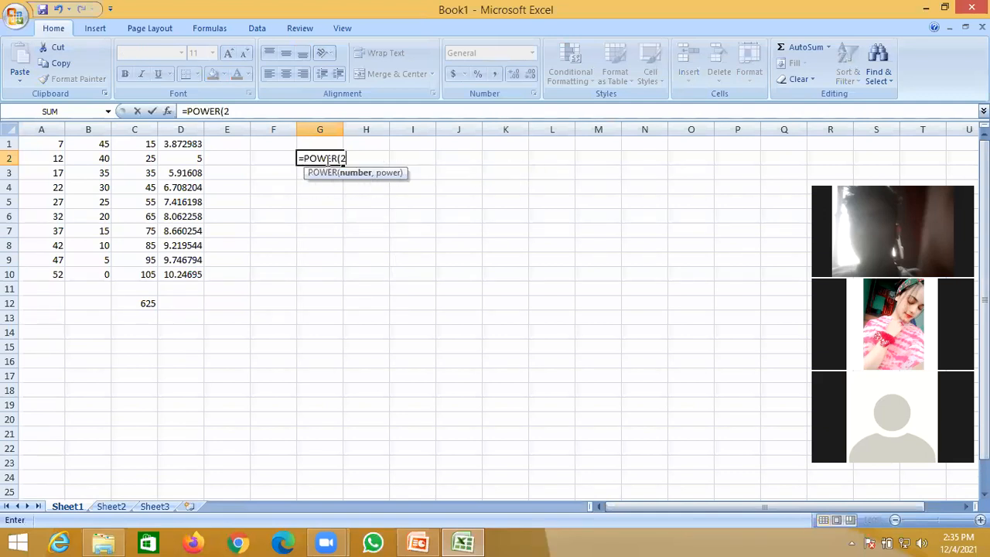
type("5,0.5")
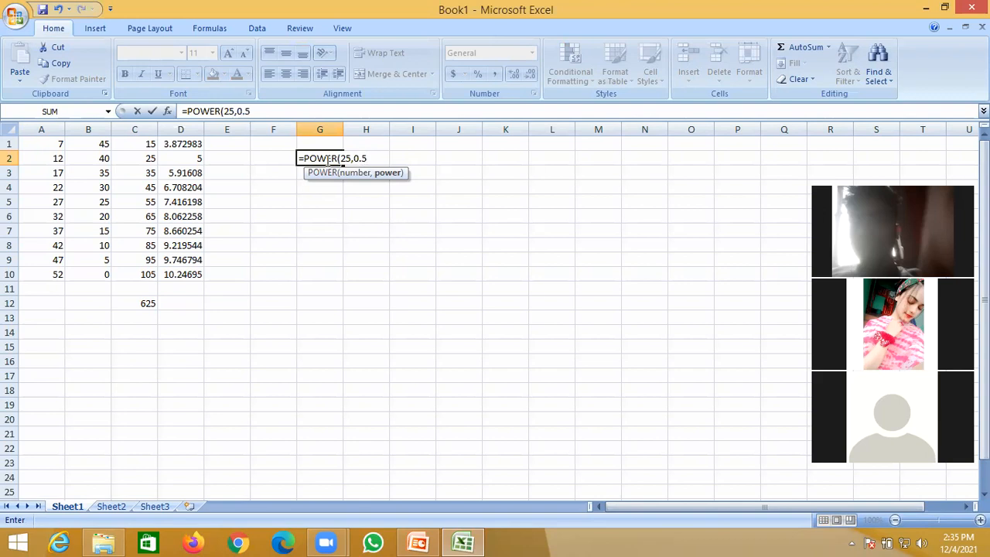
type(")")
key("Return")
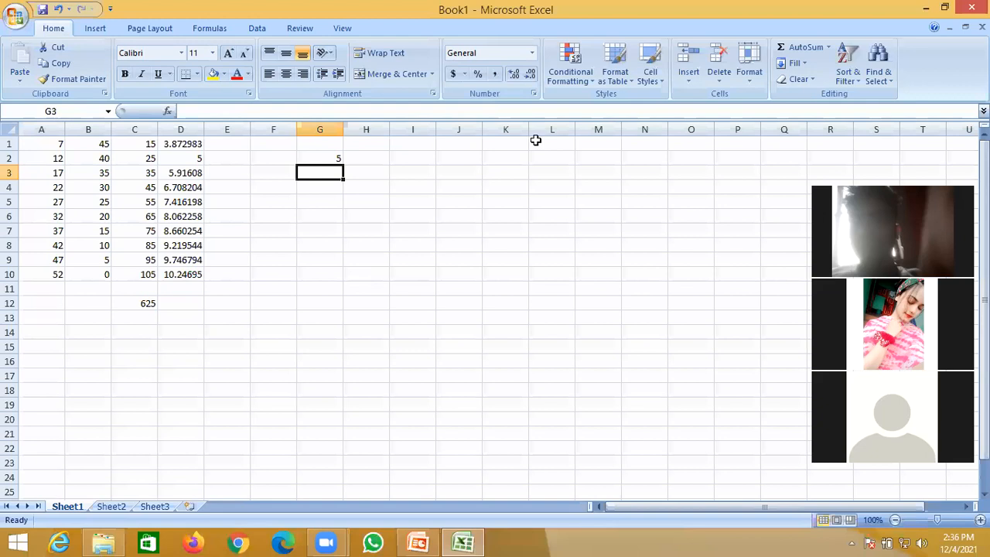
- Change the exponent in the G2 formula to 0.3 so it reads =POWER(25,0.3)
left_click(543, 123)
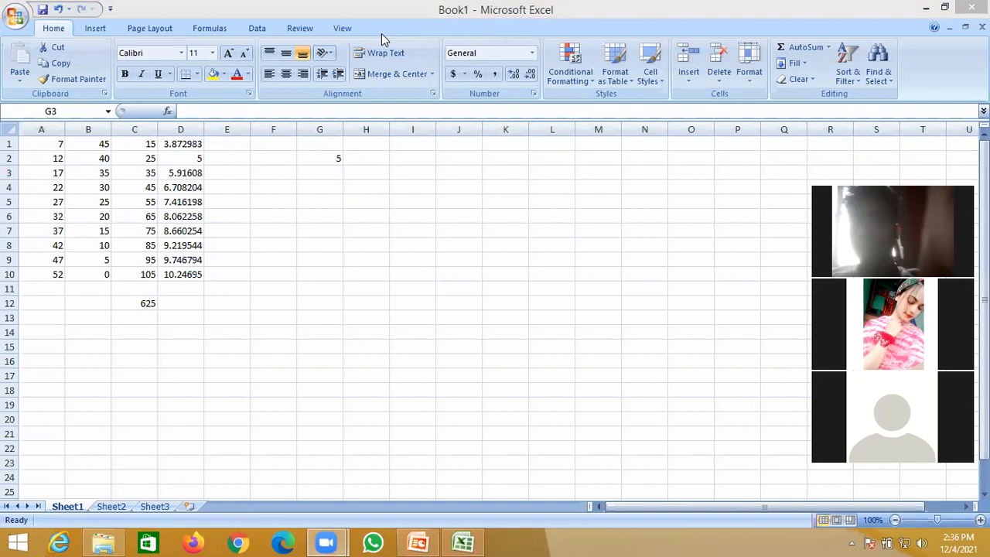
double_click(324, 158)
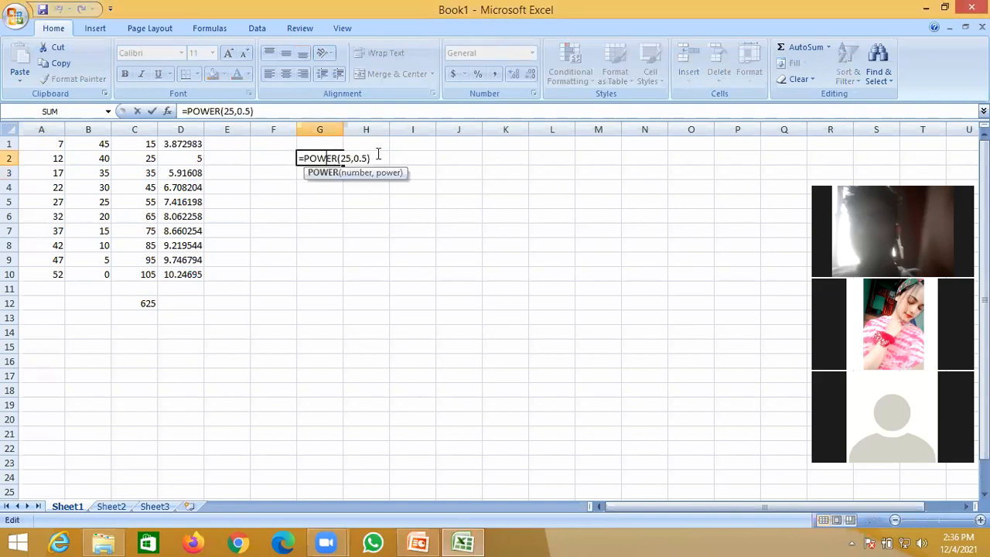
left_click(364, 157)
key("BackSpace")
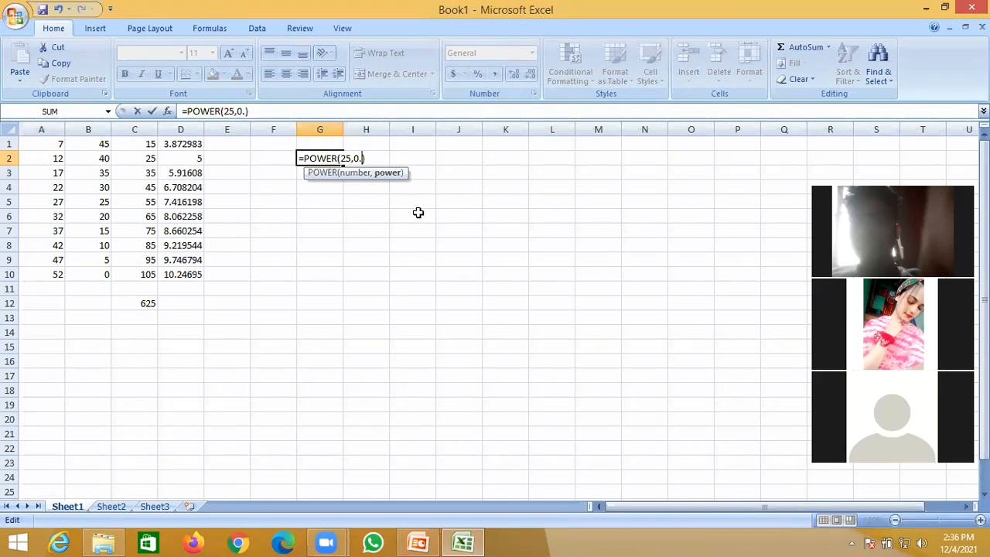
type("3")
key("Return")
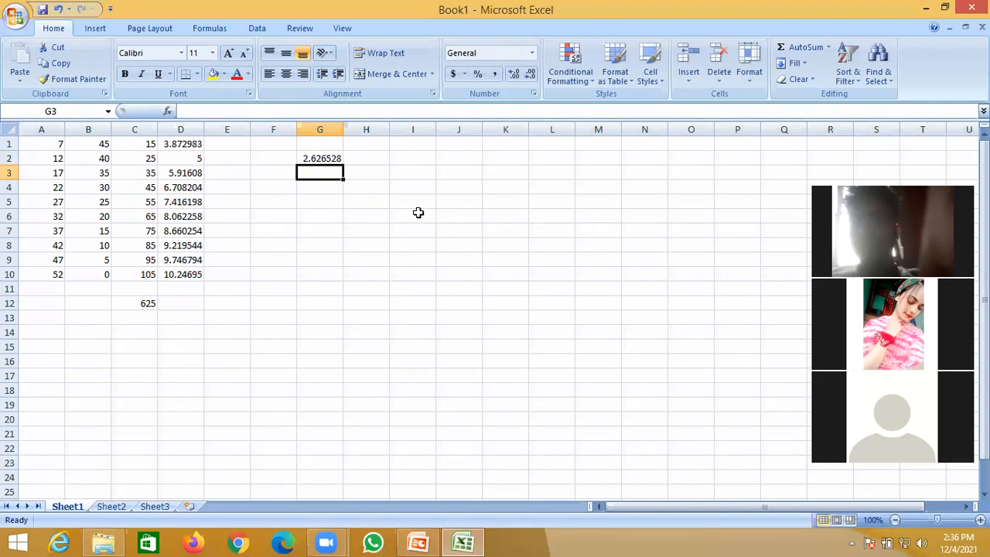
- Replace the number 25 in the G2 formula with a reference to C2 so it reads =POWER(C2,0.3)
left_click(322, 159)
double_click(322, 159)
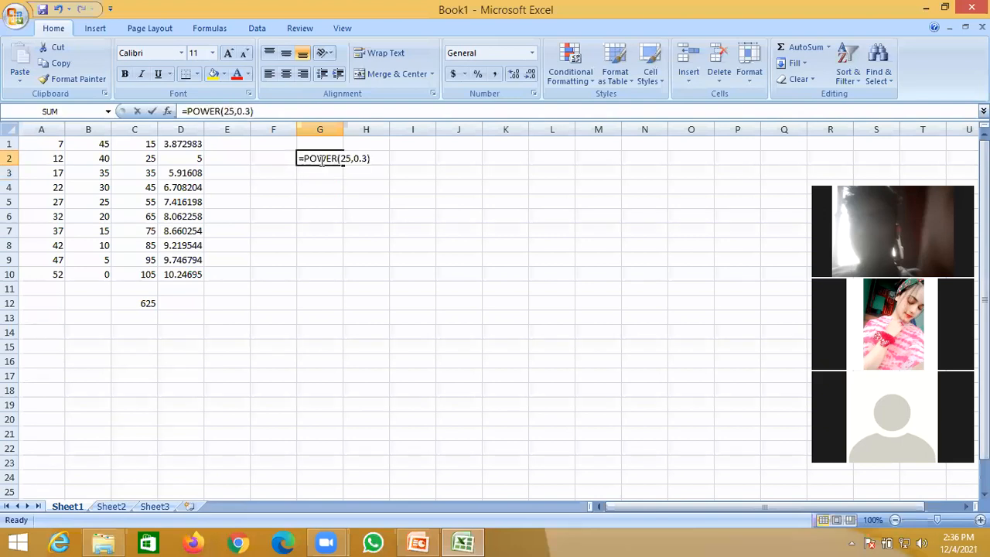
left_click(349, 158)
key("BackSpace")
key("BackSpace")
left_click(145, 158)
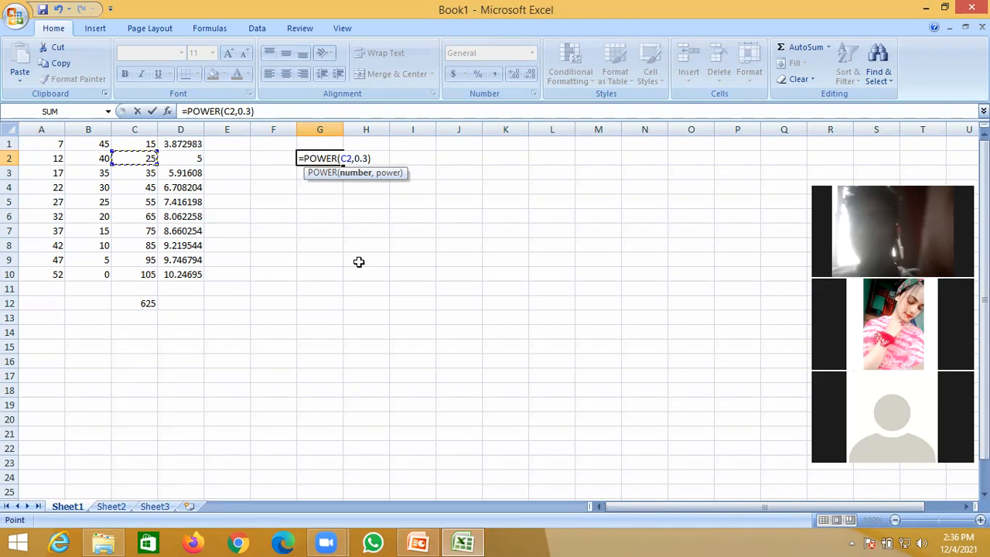
- Erase the POWER formula text from G2 up to its closing parenthesis
left_click(367, 158)
key("BackSpace")
key("BackSpace")
key("BackSpace")
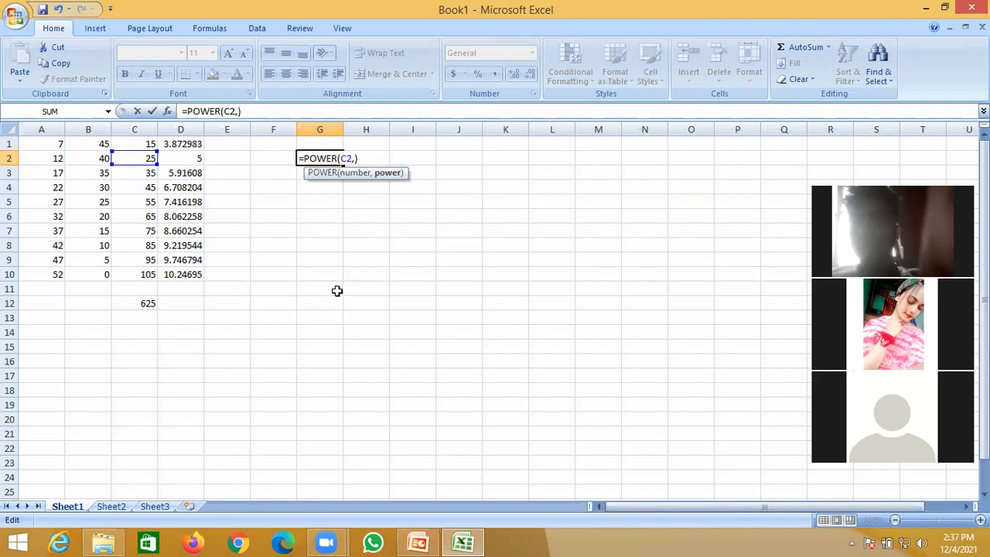
key("BackSpace")
key("BackSpace")
key("BackSpace")
key("BackSpace")
key("BackSpace")
key("BackSpace")
key("BackSpace")
key("BackSpace")
key("BackSpace")
key("BackSpace")
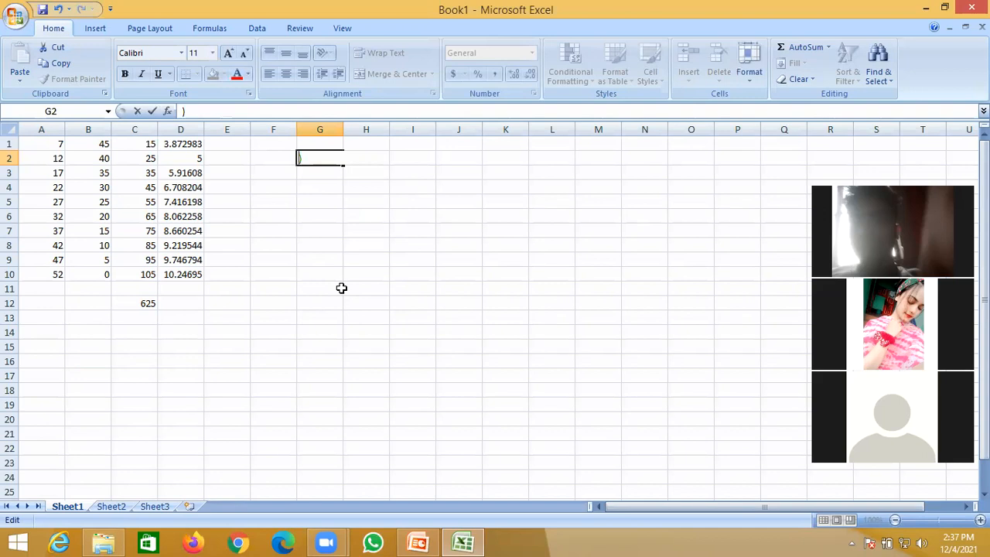
- Clear the square root formulas from D1 through D10
left_click(189, 141)
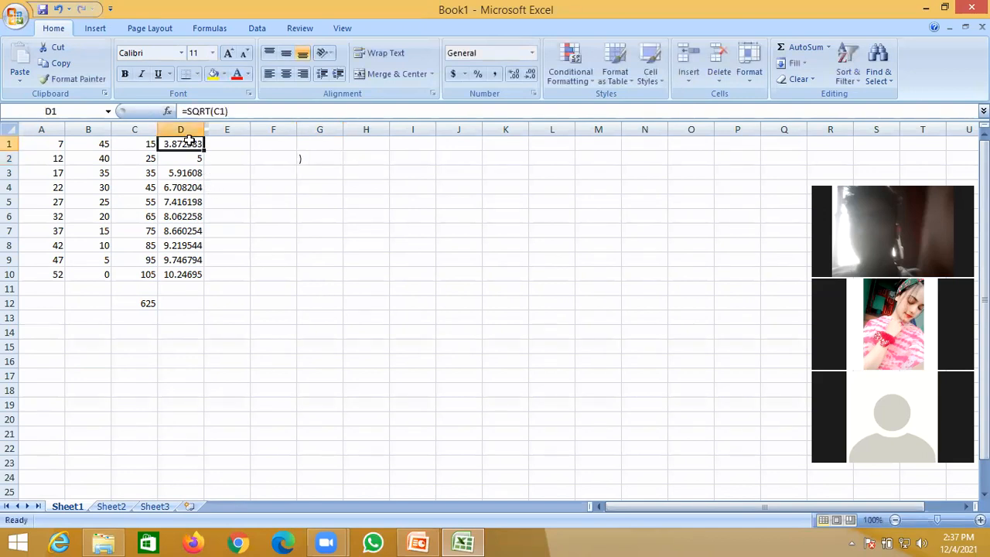
key("shift+Down")
key("shift+Down")
key("shift+Down")
key("shift+Down")
key("shift+Down")
key("shift+Down")
key("shift+Down")
key("shift+Down")
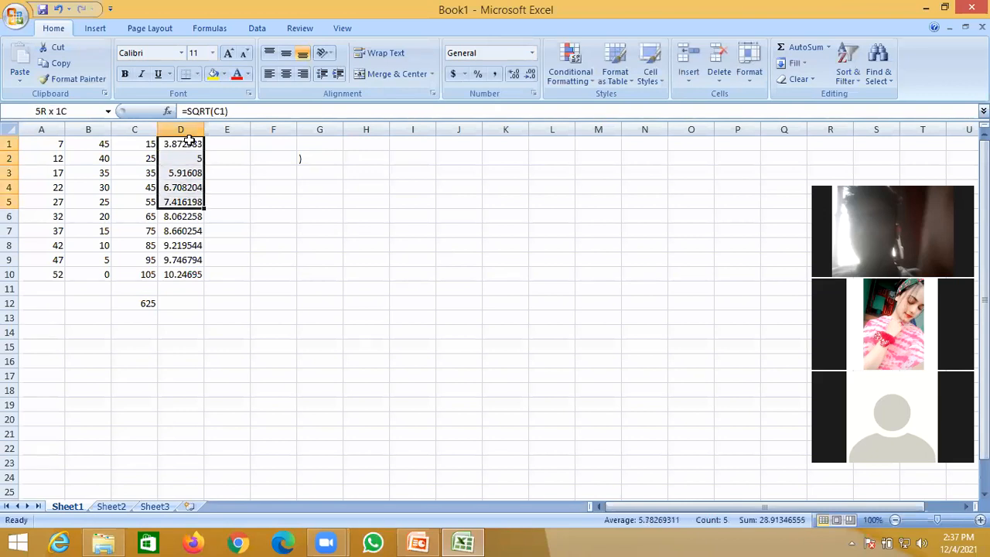
key("shift+Down")
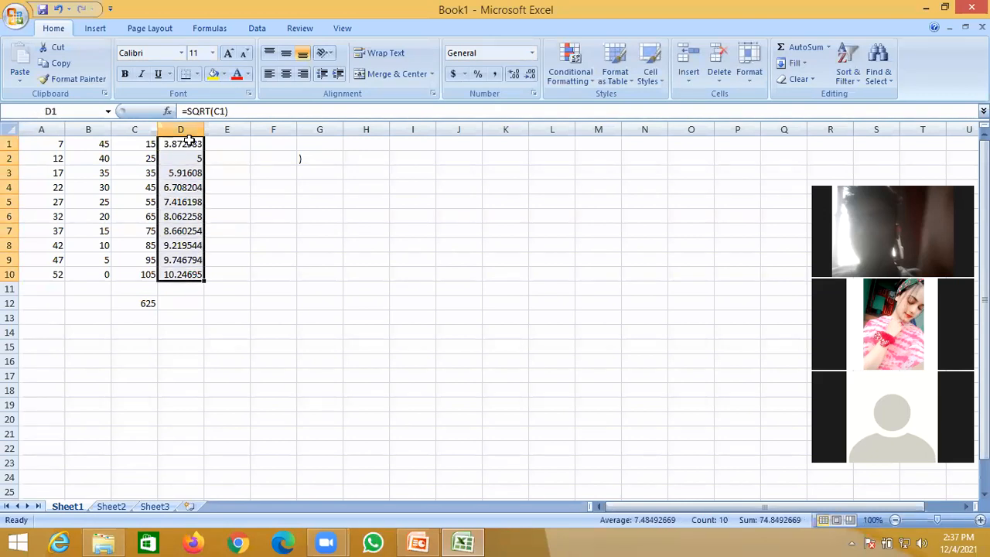
key("Delete")
- Enter a formula in D1 that raises the column B value to the column A value: =POWER(B1,A1)
left_click(190, 141)
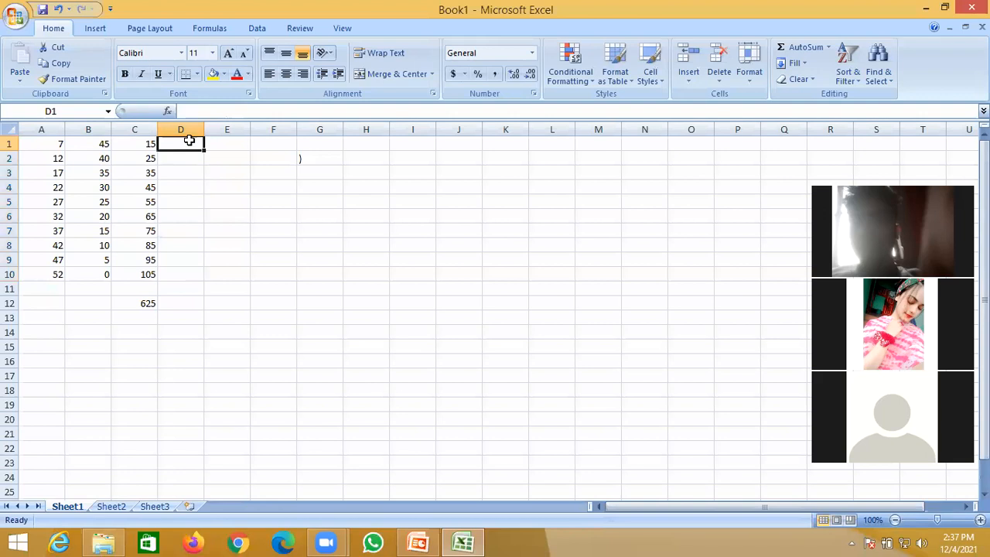
type("=o")
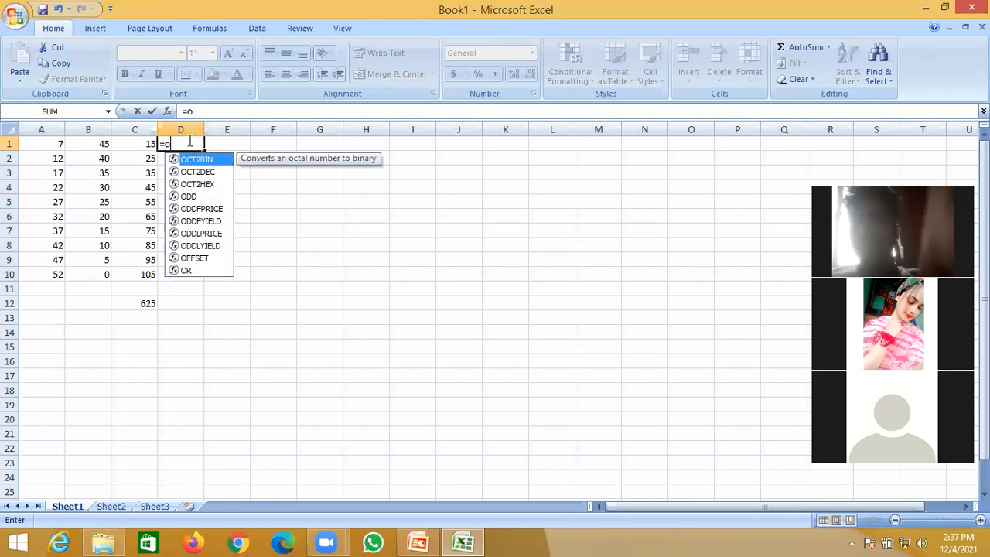
key("BackSpace")
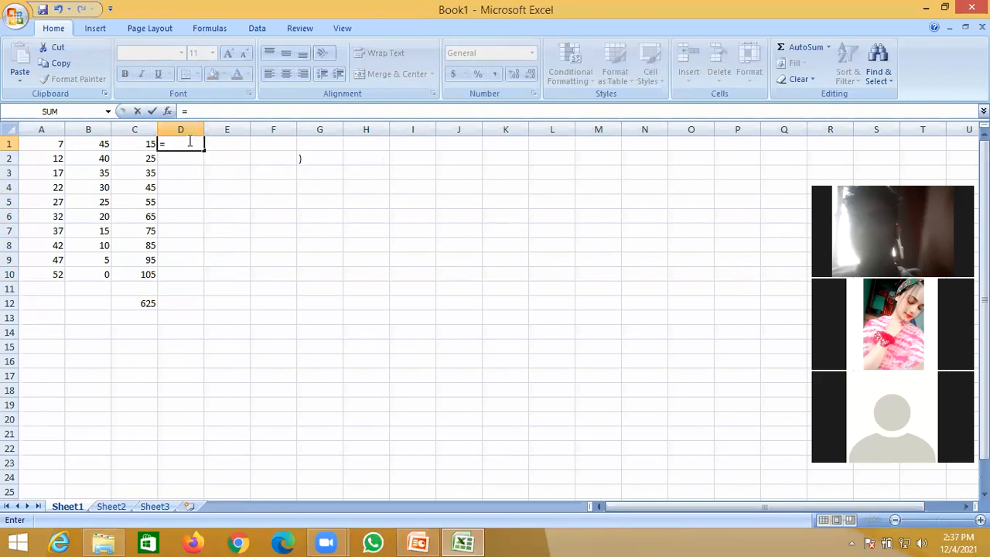
type("pow")
key("Tab")
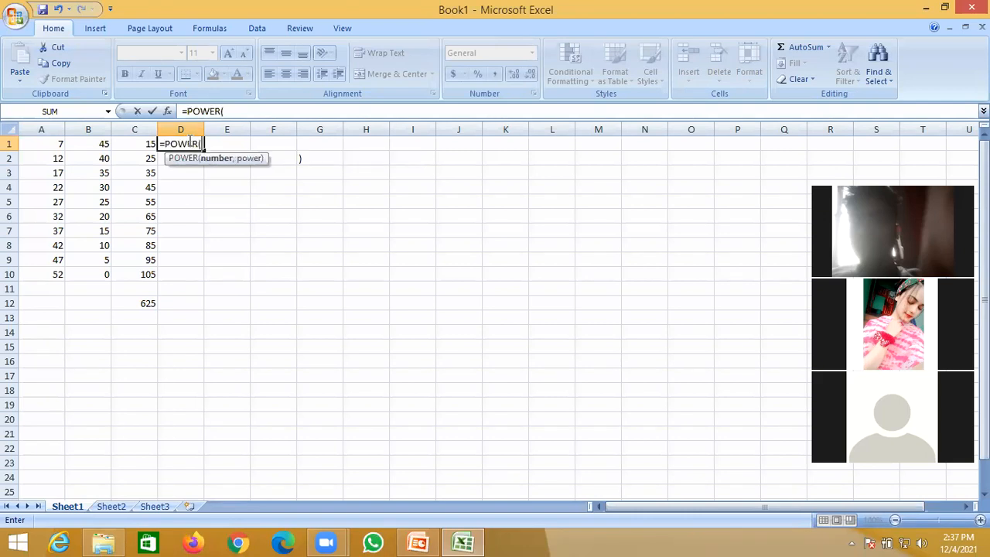
left_click(102, 143)
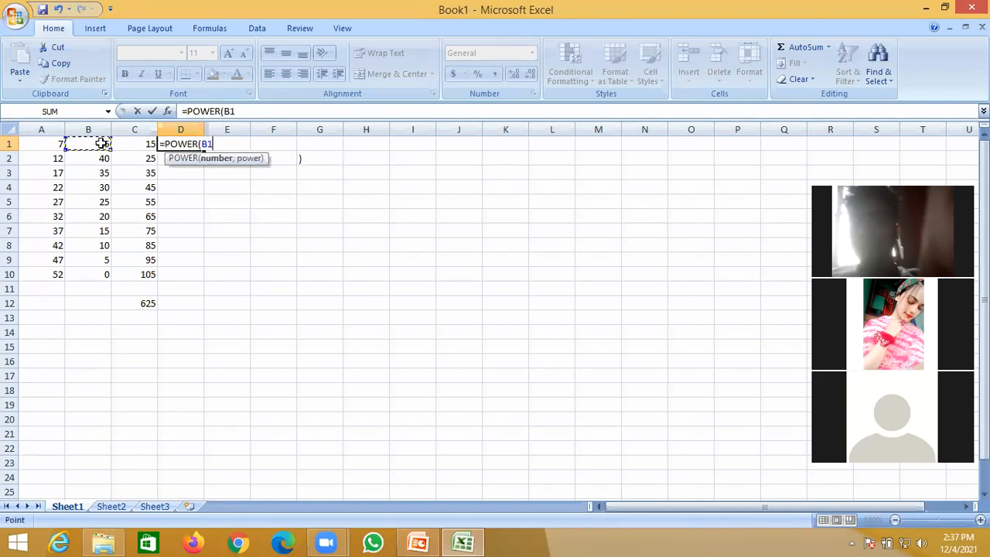
type(",")
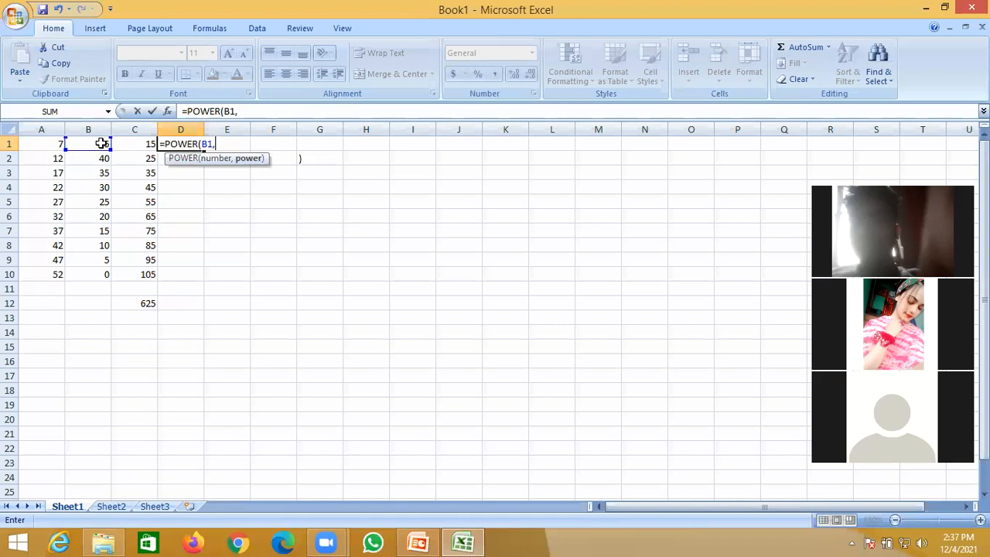
left_click(56, 144)
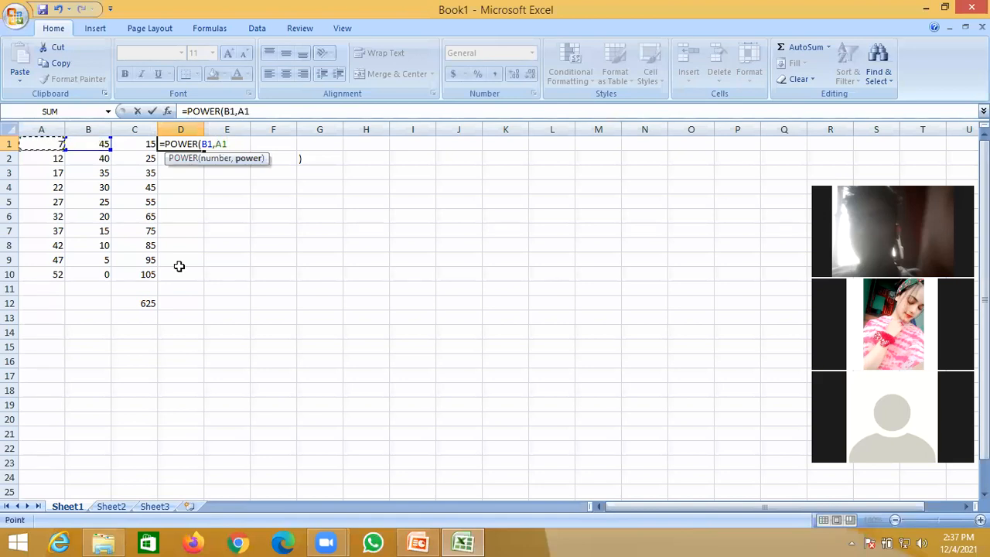
type(")")
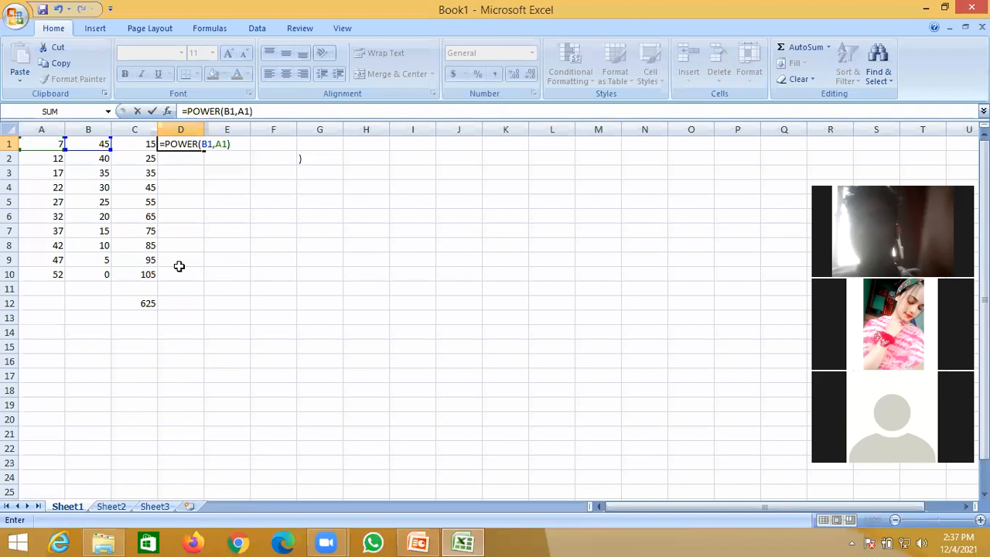
key("Return")
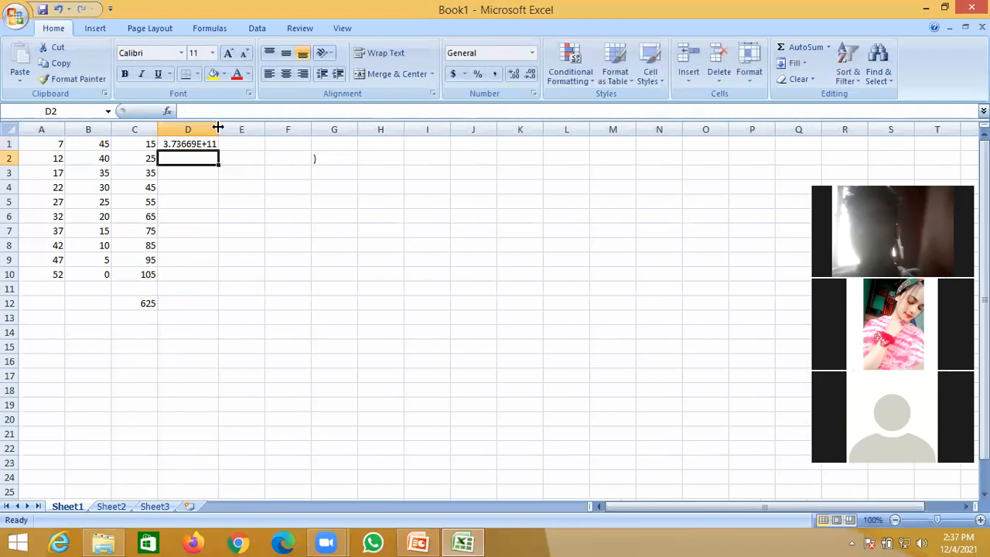
- Widen column D and format the whole column as Number with 0 decimal places
left_click_drag(218, 126, 359, 132)
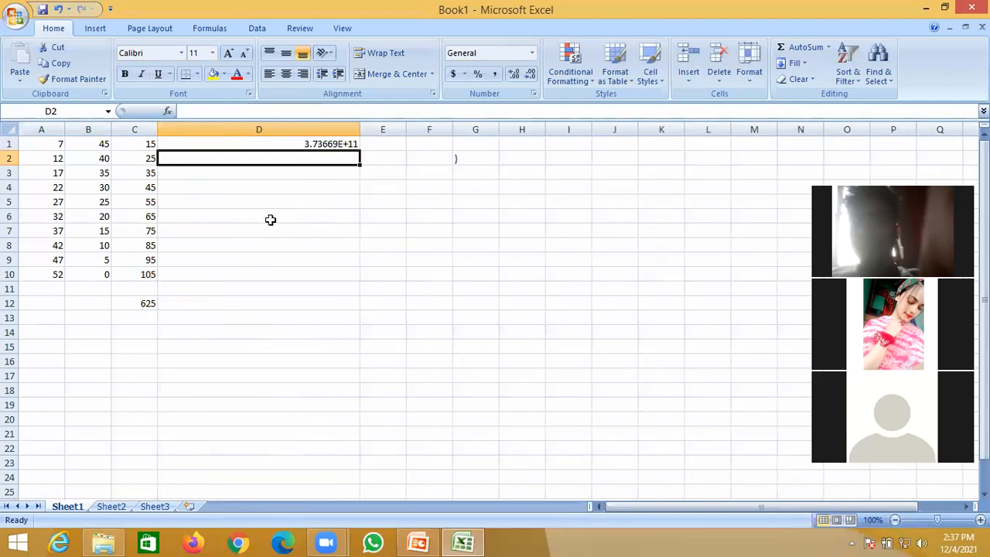
left_click(308, 128)
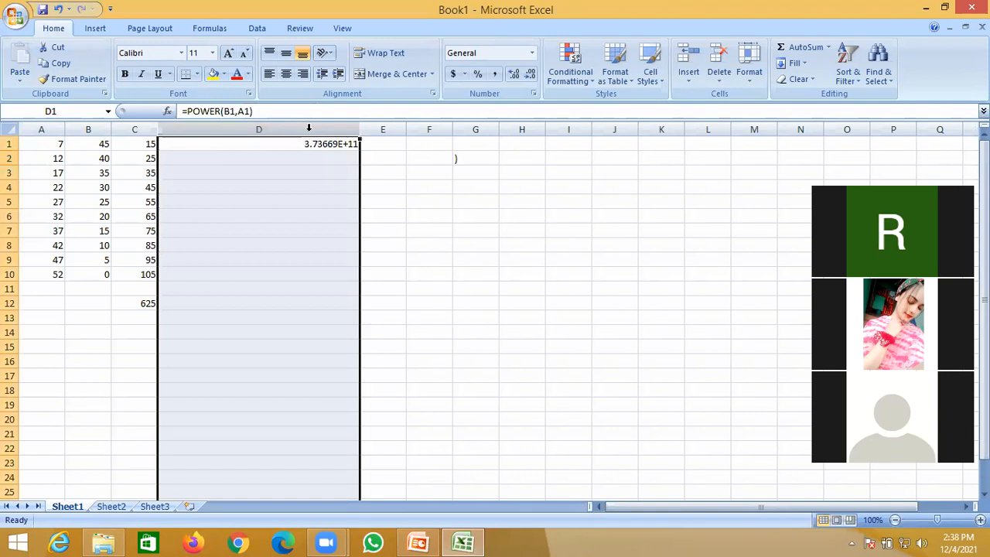
right_click(308, 128)
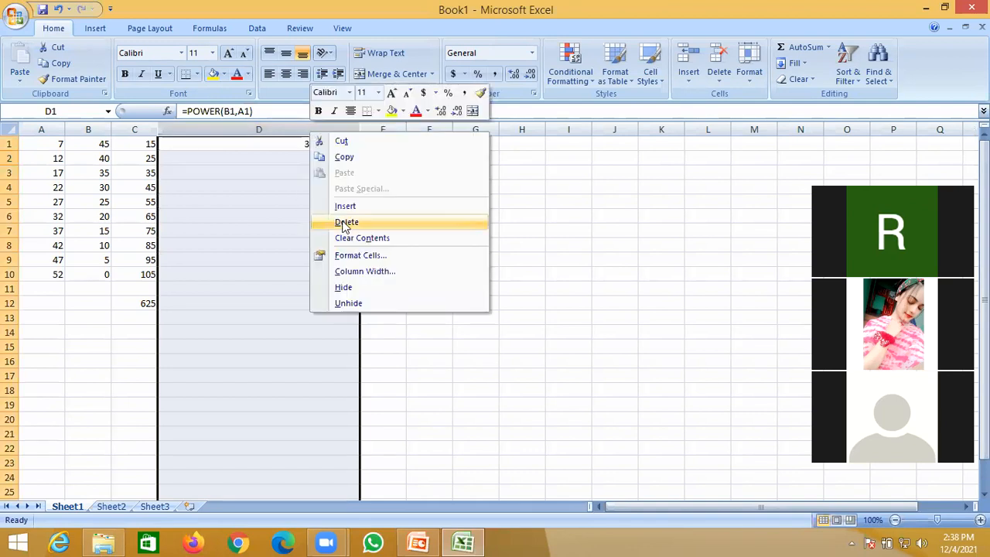
left_click(345, 257)
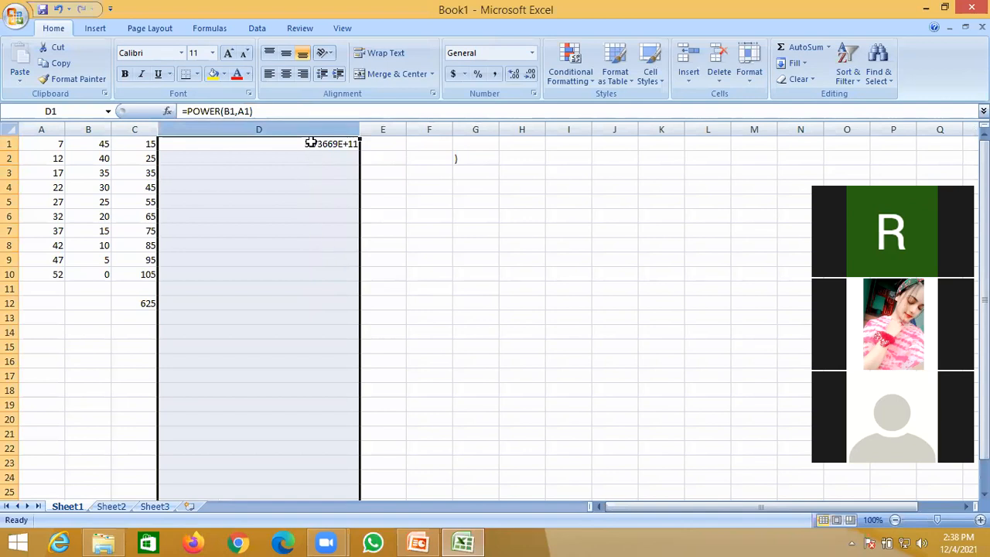
key("ctrl+1")
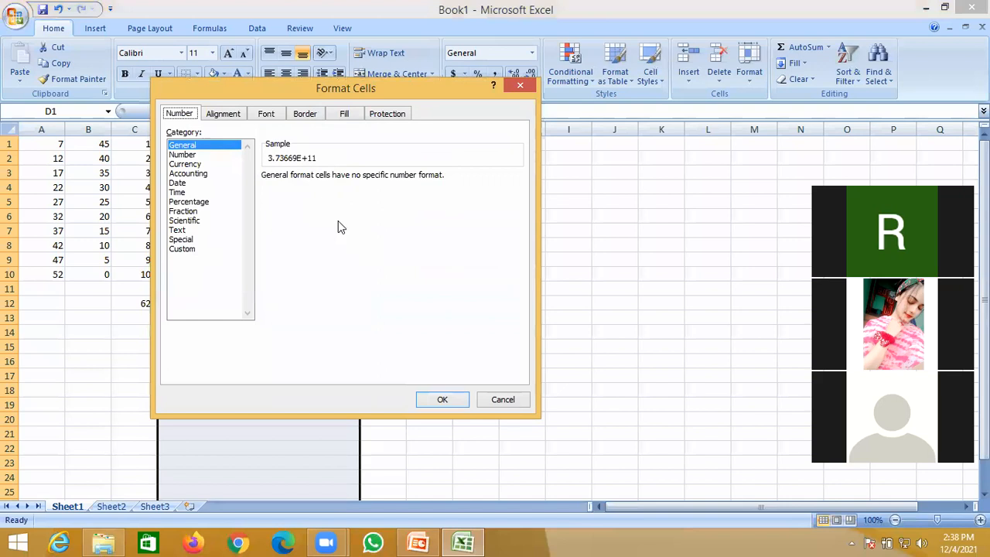
left_click(192, 156)
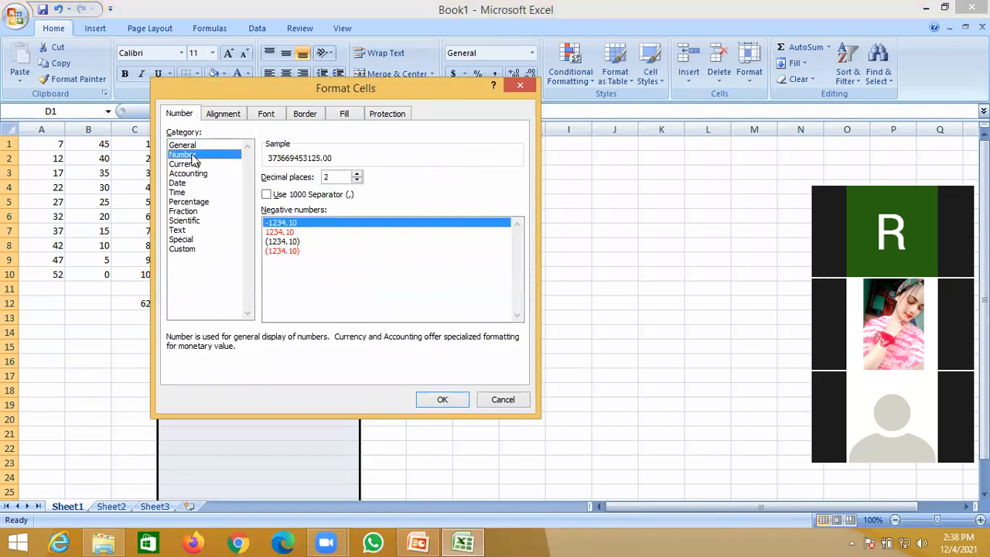
left_click(356, 180)
left_click(356, 180)
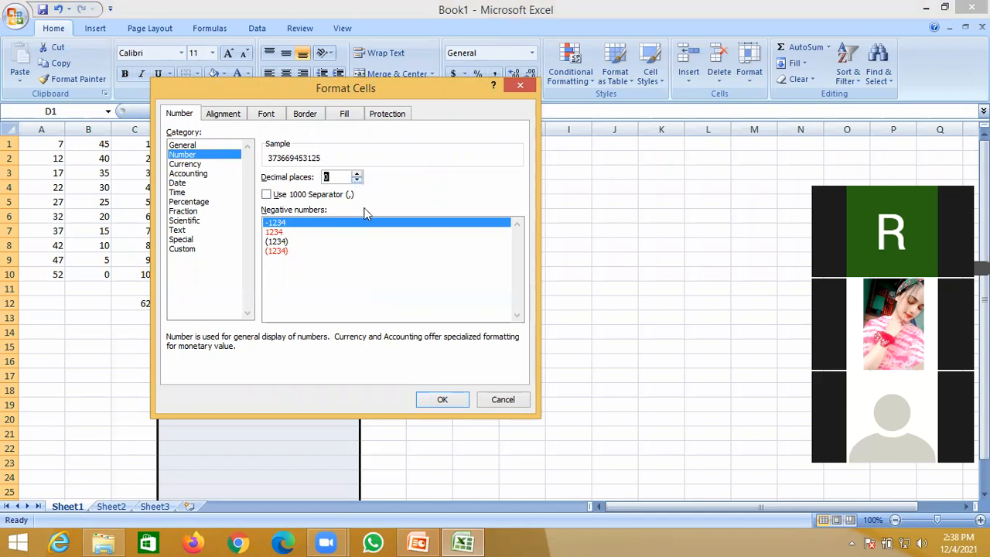
left_click(435, 395)
left_click(434, 395)
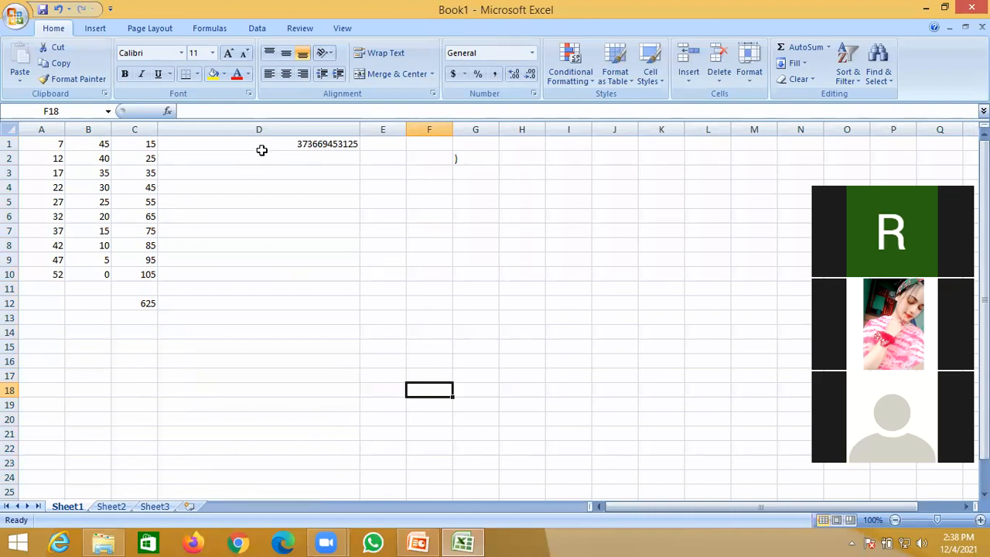
- Fill the POWER formula from D1 down through D10 and widen column D enough to show the long numbers in full
left_click_drag(266, 146, 135, 173)
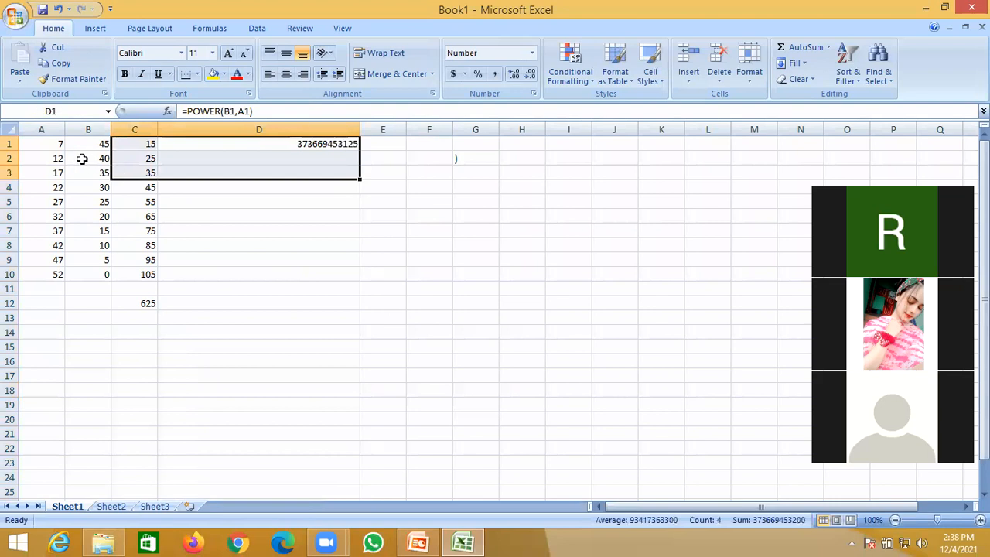
left_click(352, 245)
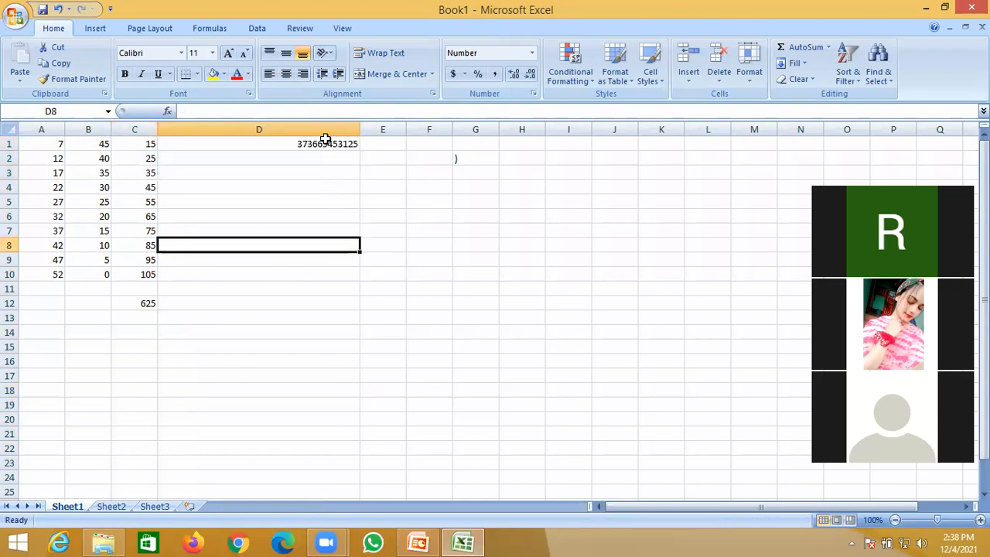
left_click(324, 141)
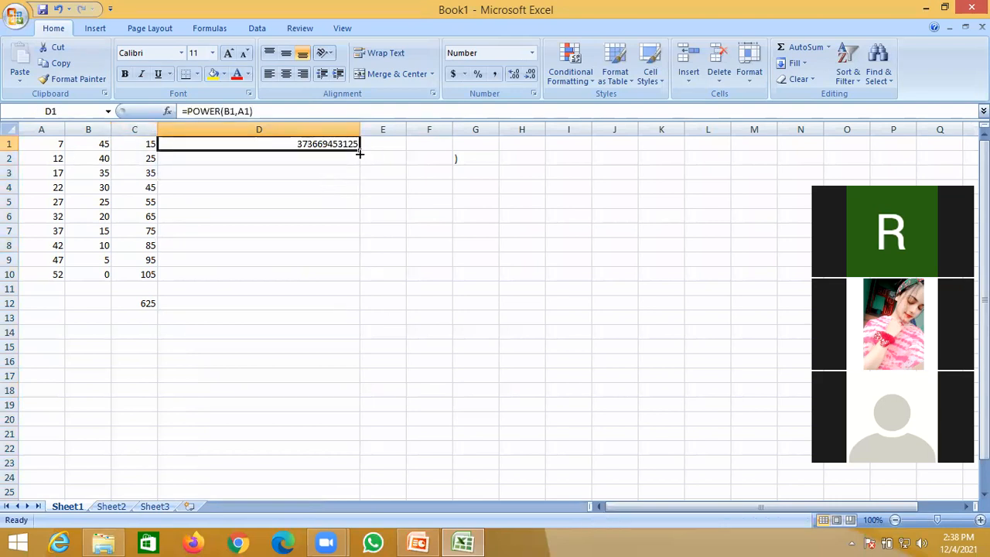
left_click_drag(360, 150, 344, 283)
left_click_drag(478, 241, 354, 141)
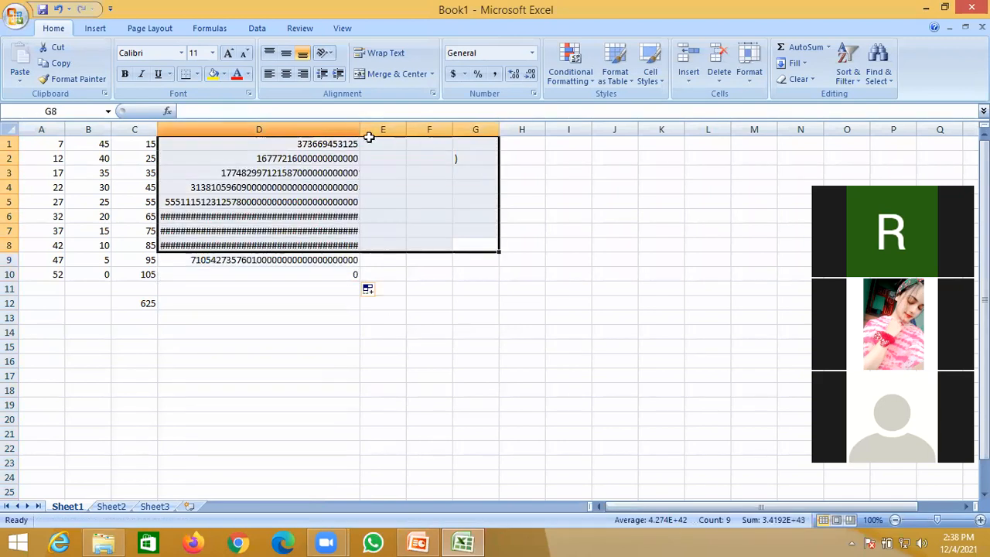
left_click(466, 304)
left_click_drag(360, 128, 473, 130)
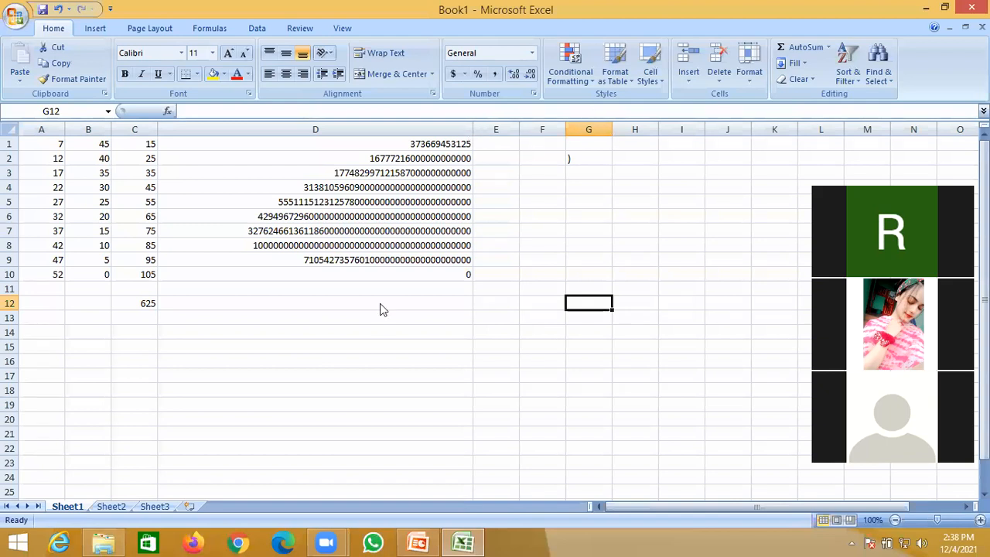
- Clear all contents of the range A1:G12 and return to cell A1
left_click(46, 143)
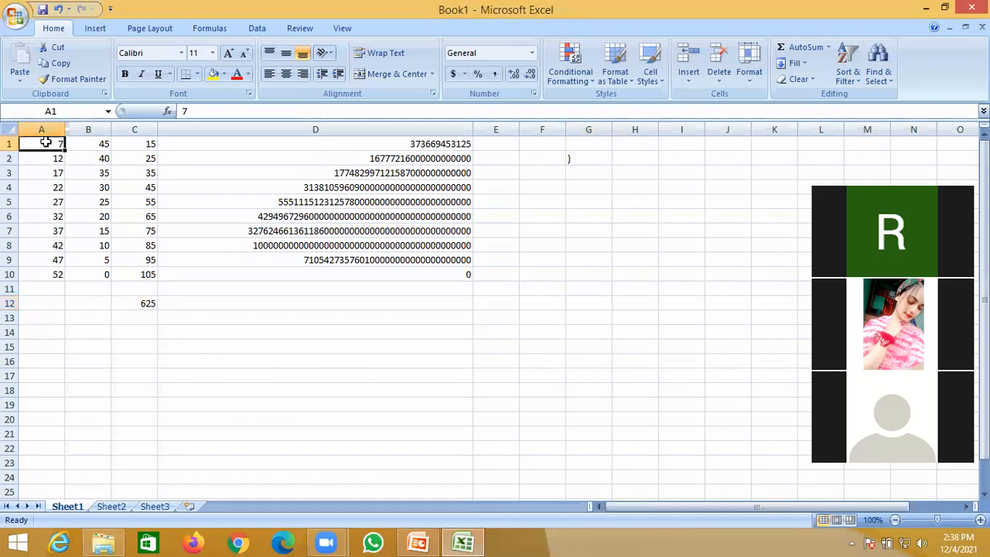
key("shift+Down")
key("shift+Down")
key("shift+Down")
key("shift+Down")
key("shift+Down")
key("shift+Down")
key("shift+Down")
key("shift+Down")
key("shift+Down")
key("shift+Down")
key("shift+Down")
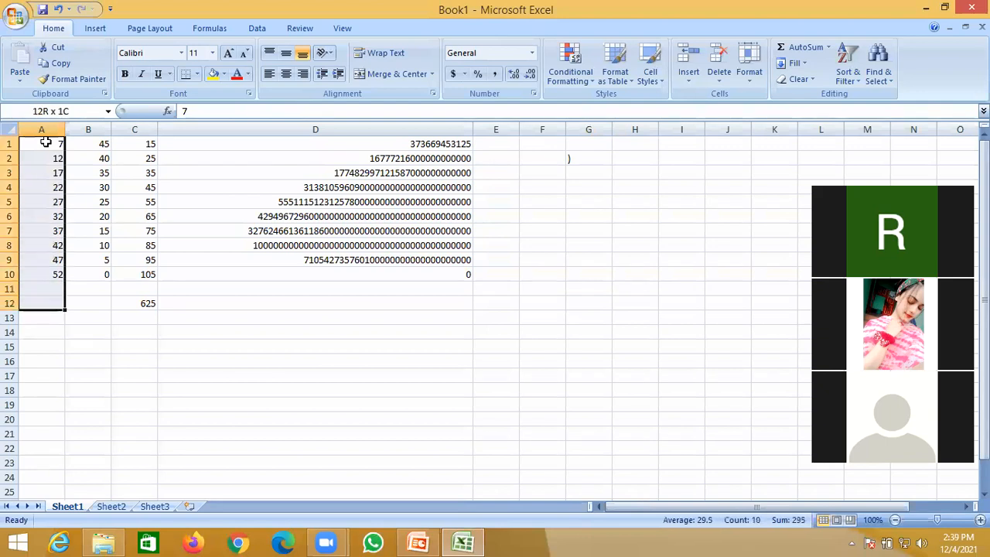
key("shift+Right")
key("shift+Right")
key("shift+Right")
key("shift+Right")
key("shift+Right")
key("shift+Right")
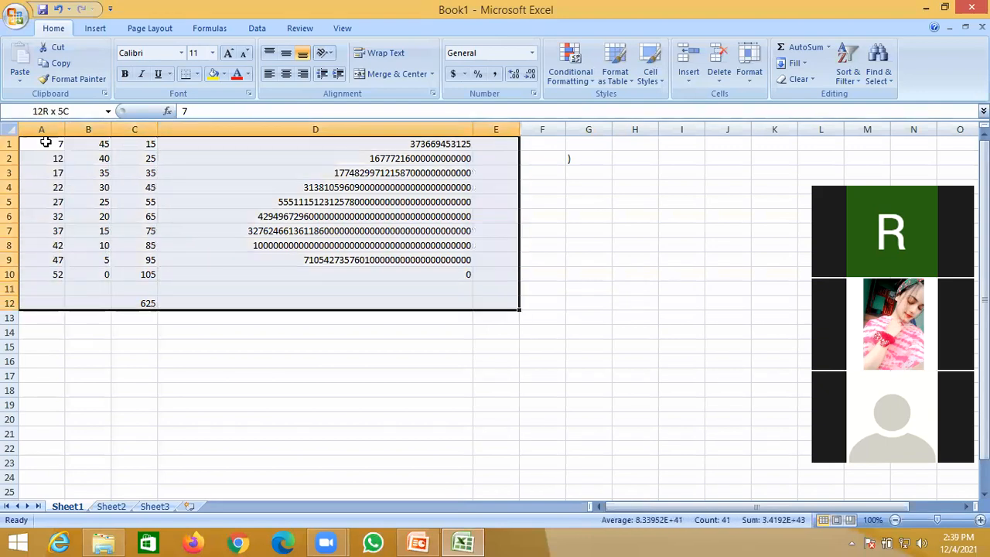
key("Delete")
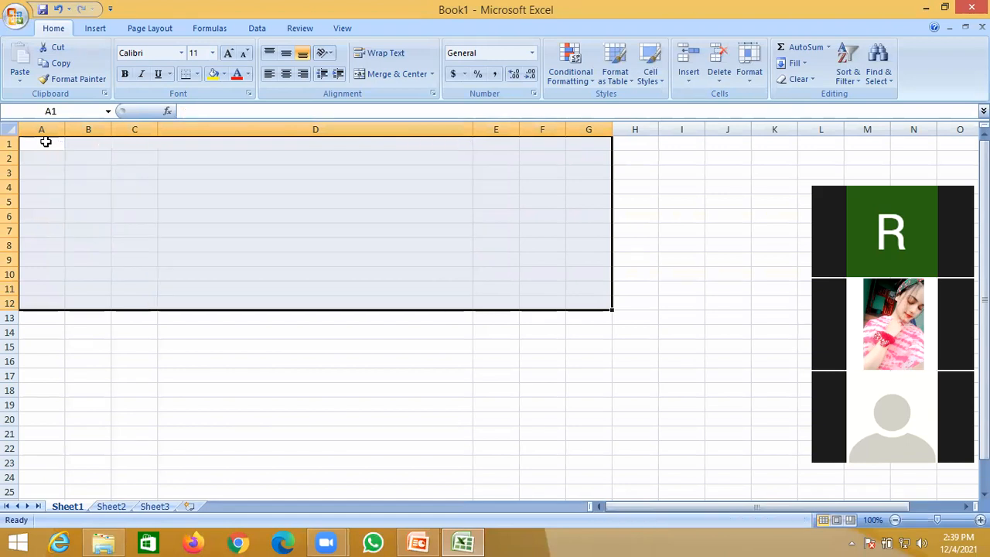
left_click(39, 153)
left_click(40, 145)
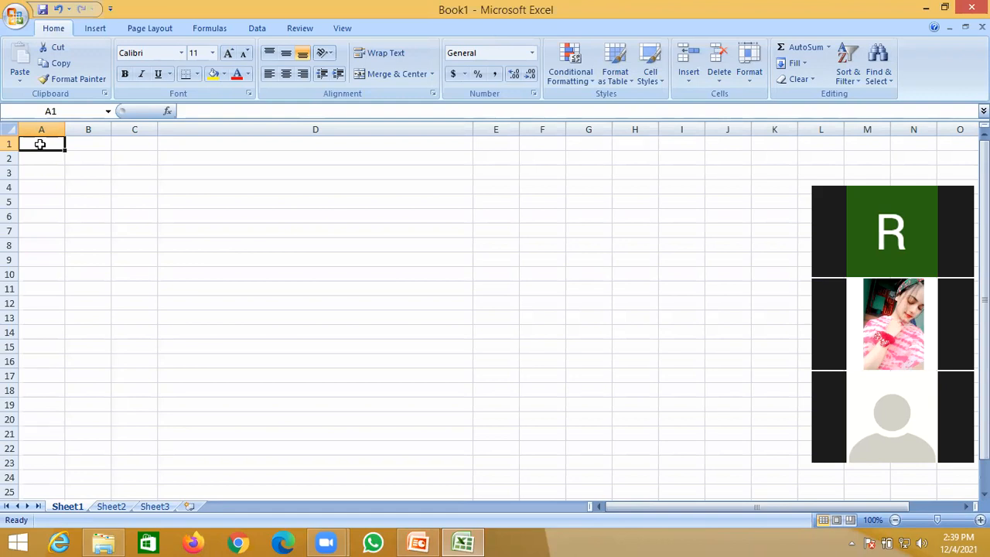
left_click(347, 86)
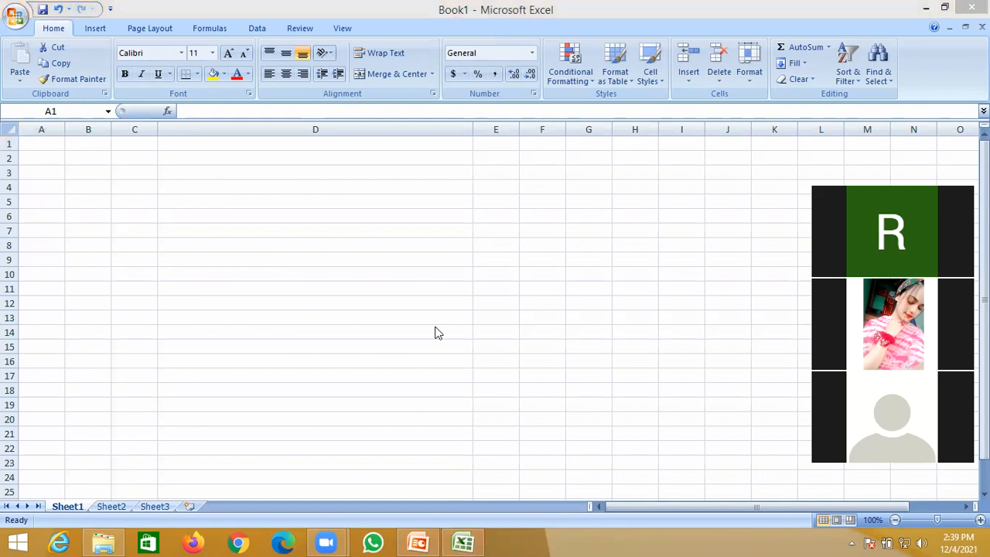
- Enter 1 in A1 and 2 in A2, and fill the number series down through A20
left_click(47, 148)
type("1")
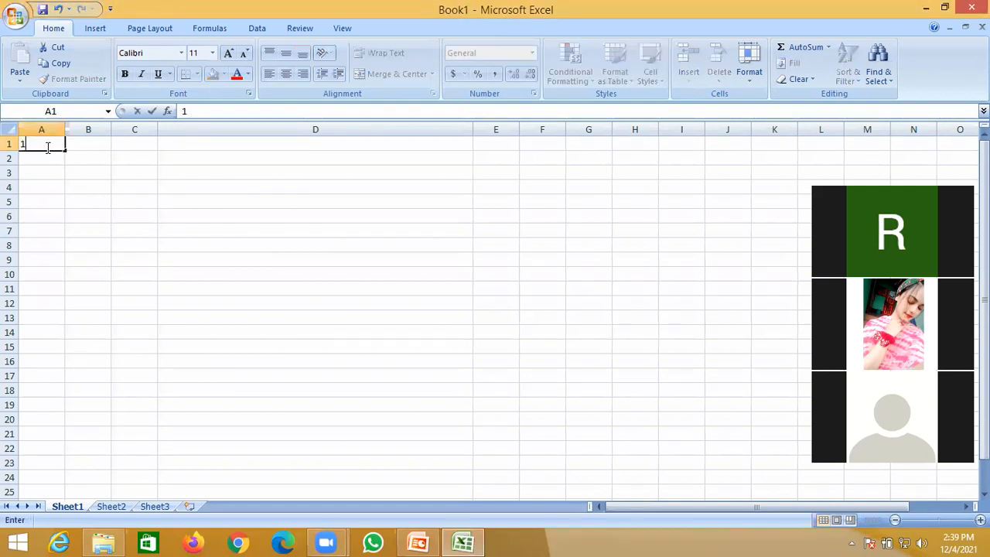
key("Return")
type("2")
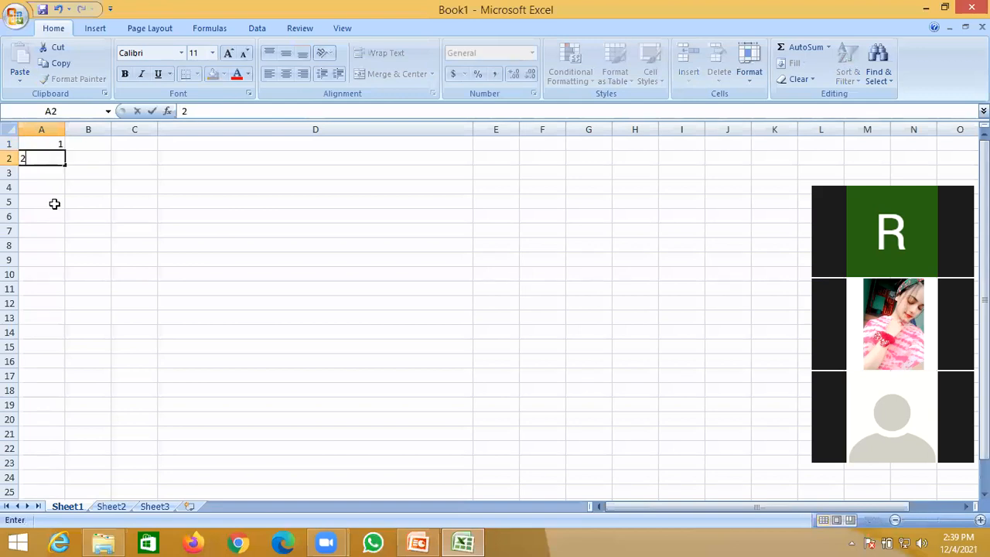
left_click(57, 200)
left_click(50, 157)
mouse_move(50, 163)
left_mouse_down()
mouse_move(48, 147)
mouse_move(64, 214)
mouse_move(44, 420)
left_mouse_up()
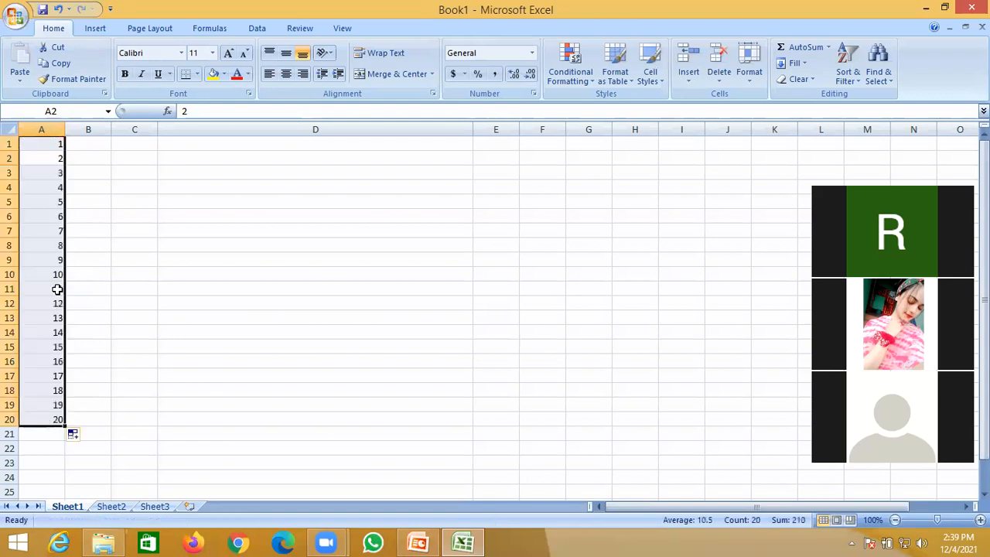
- Enter a formula in B1 that returns the remainder of A1 divided by 2: =MOD(A1,2)
left_click(83, 144)
type("=mod")
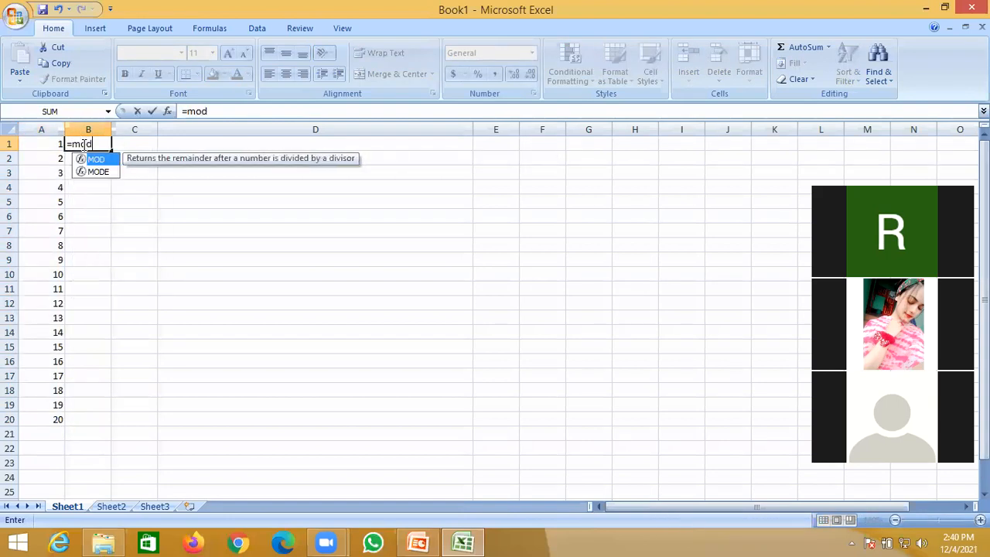
key("Tab")
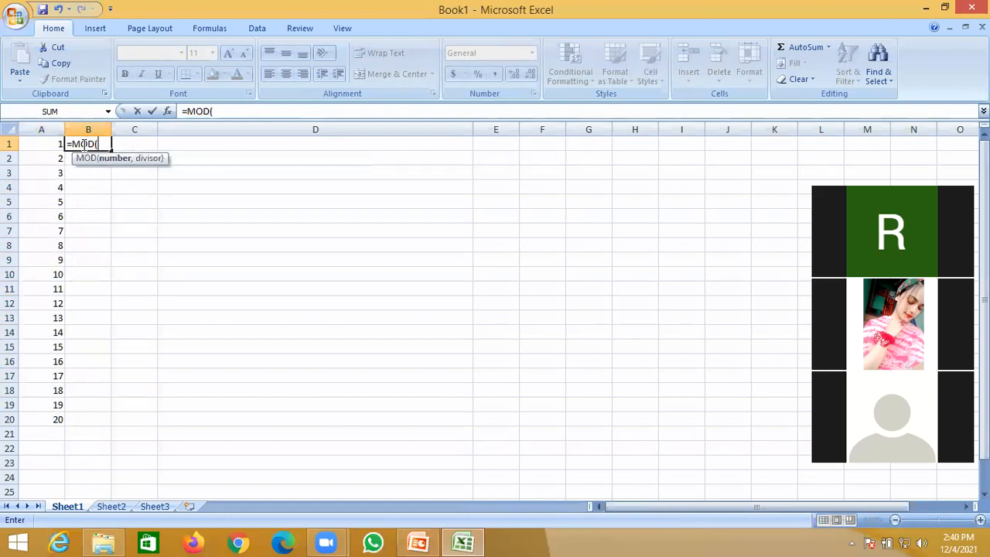
left_click(45, 145)
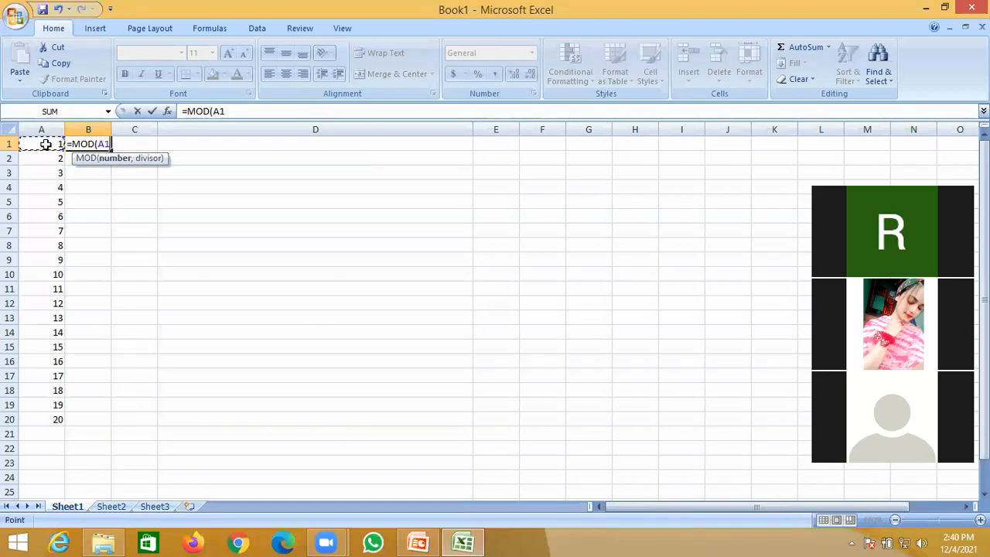
type(",2")
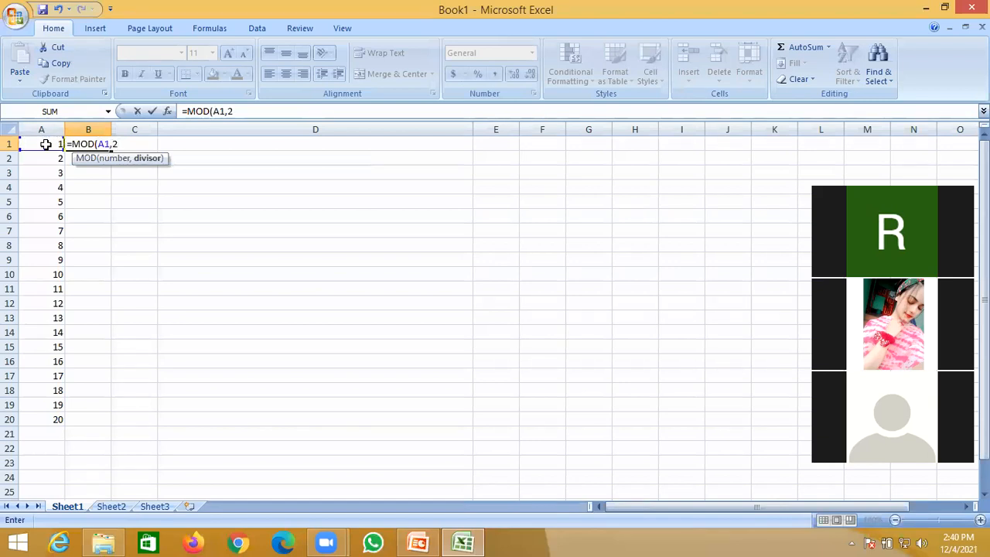
type(")")
key("Return")
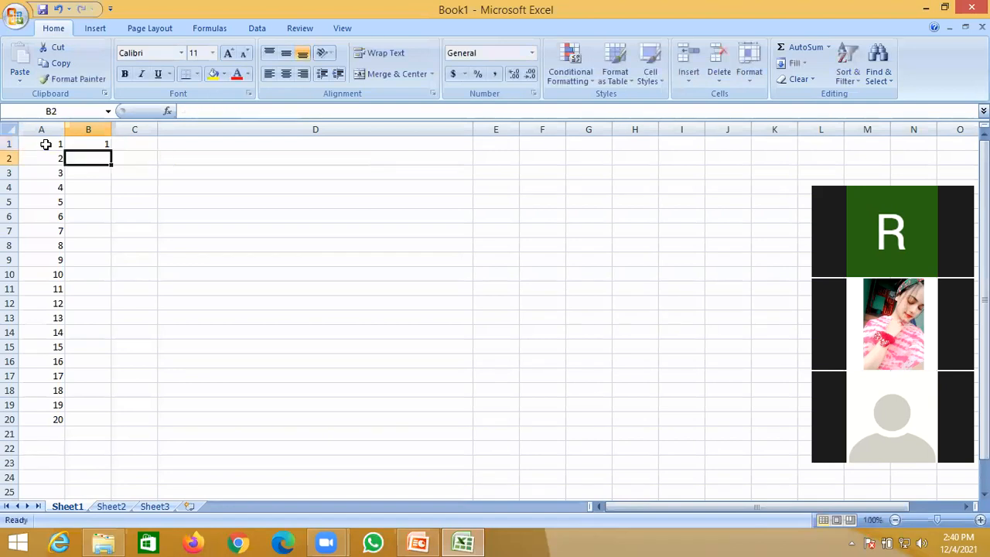
- Fill the MOD formula from B1 down through B20, alongside the numbers in column A
left_click(102, 147)
double_click(109, 150)
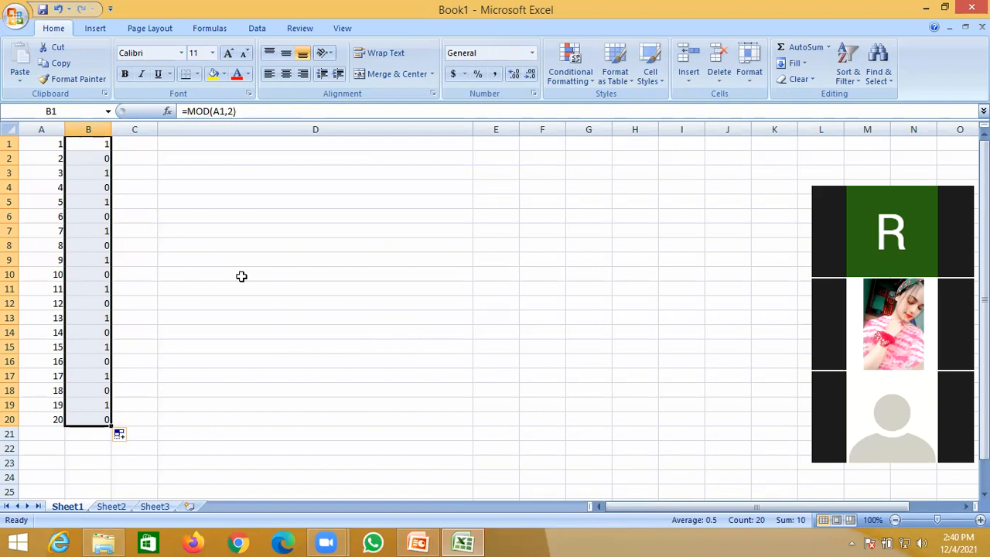
left_click(190, 240)
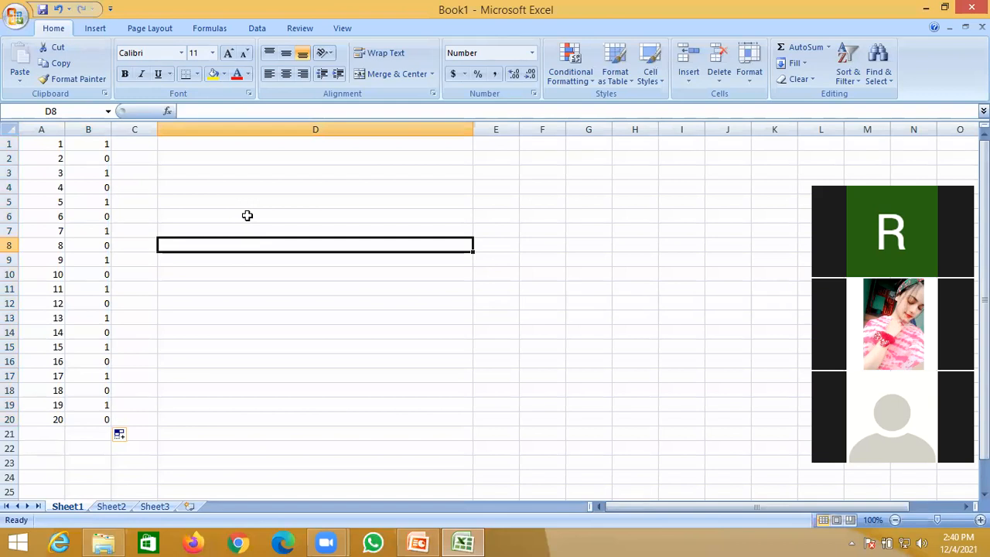
- Narrow the overly wide column D to roughly a quarter of its width
left_click(331, 226)
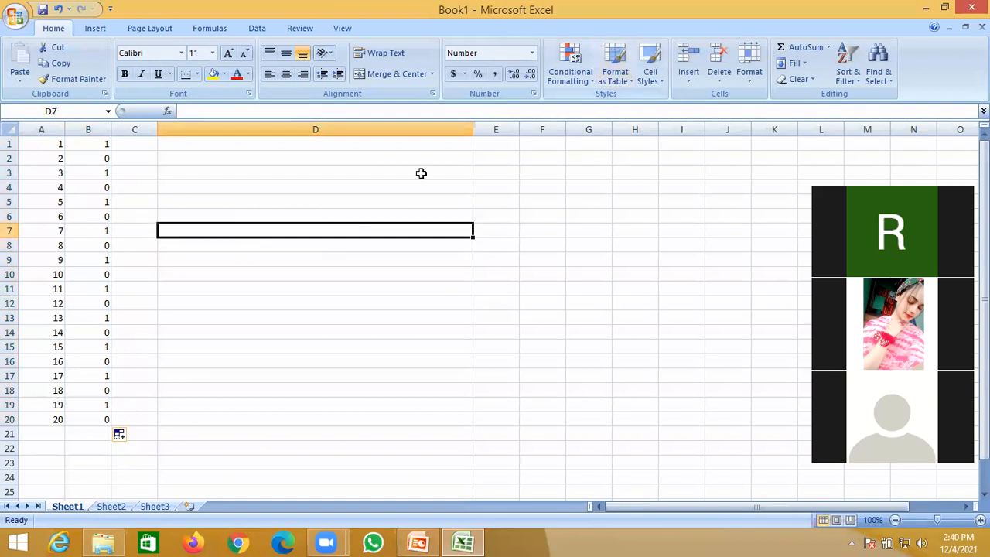
left_click(286, 141)
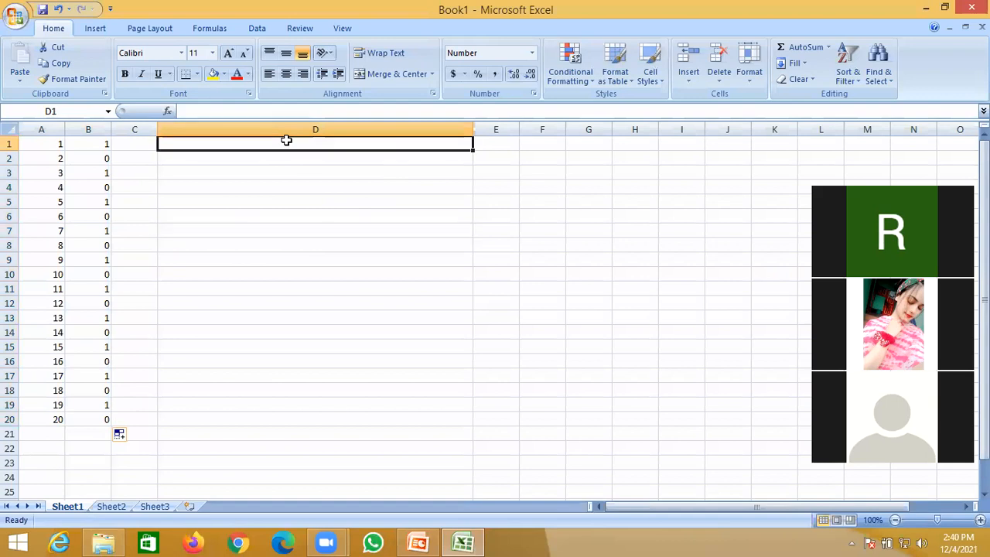
left_click_drag(473, 131, 240, 131)
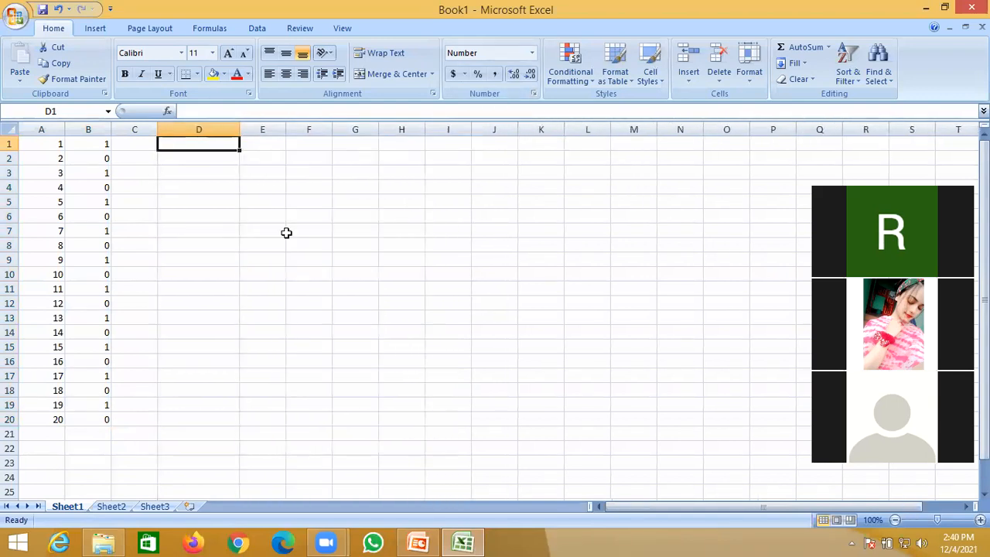
- Clear the number series and MOD results from the range A1:B21
left_click(46, 147)
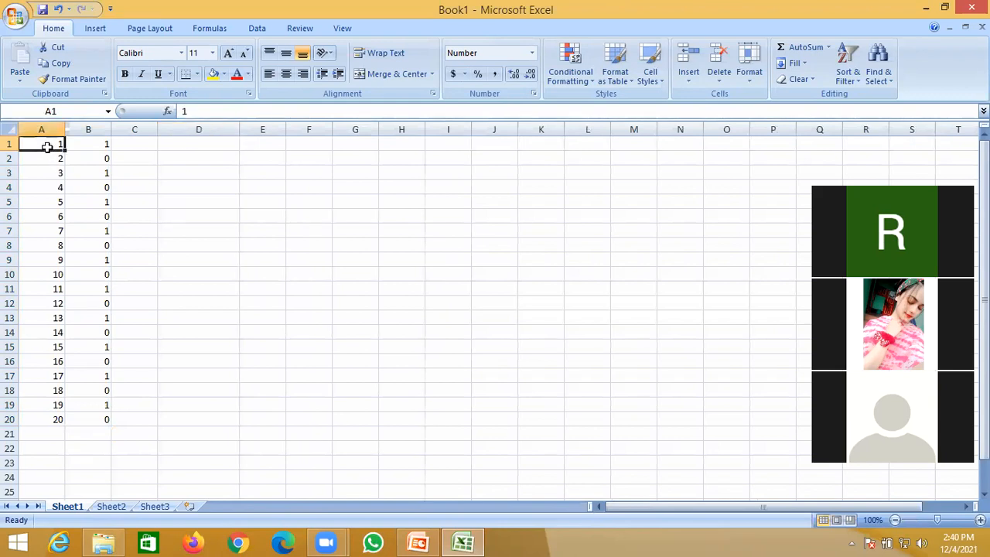
left_click_drag(47, 146, 88, 158)
key("shift+Down")
key("shift+Down")
key("shift+Down")
key("shift+Down")
key("shift+Down")
key("shift+Down")
key("shift+Down")
key("shift+Down")
key("shift+Down")
key("shift+Down")
key("shift+Down")
key("shift+Down")
key("shift+Down")
key("shift+Down")
key("shift+Down")
key("shift+Down")
key("shift+Down")
key("shift+Down")
key("shift+Down")
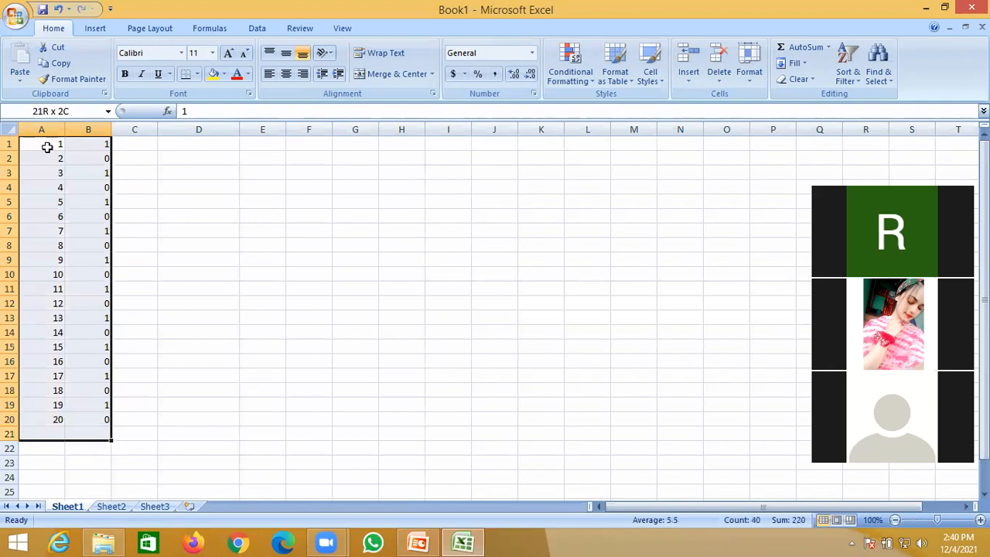
key("Delete")
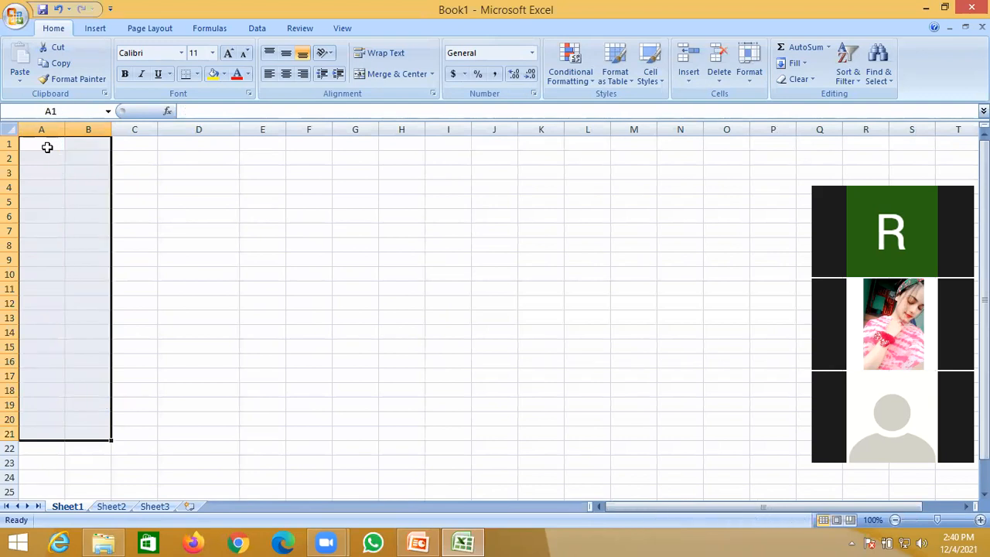
left_click(187, 228)
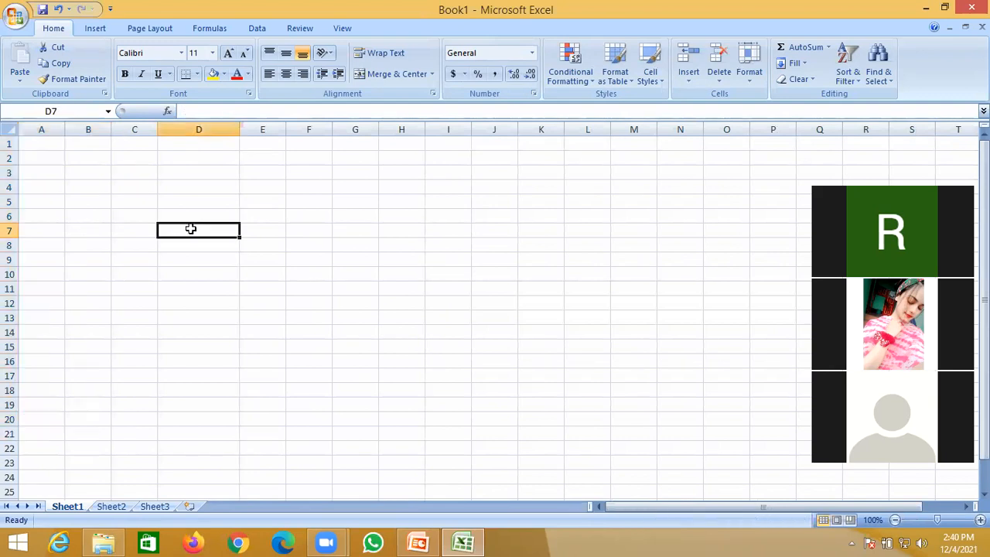
- Enter 5 in cell A1 and 25 in cell B1
left_click(46, 144)
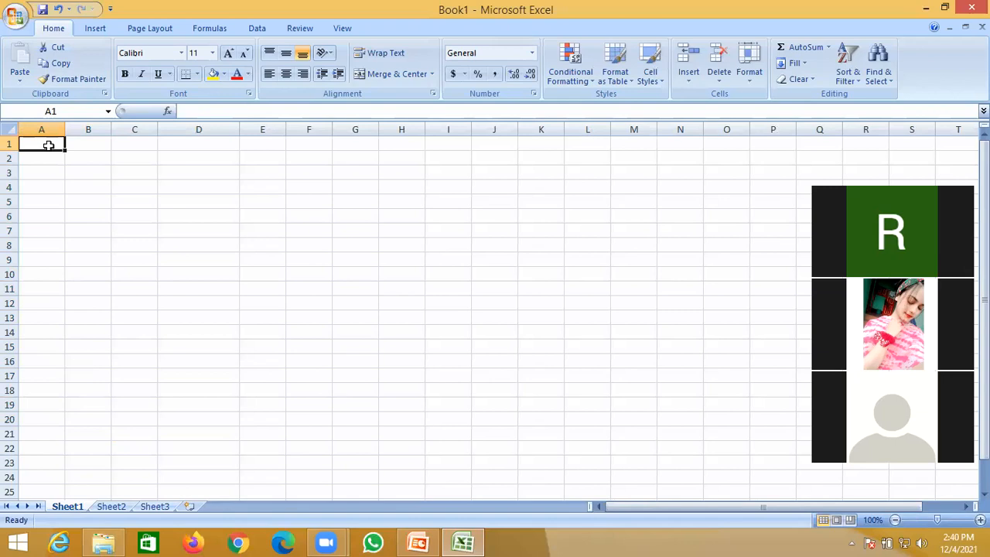
type("5")
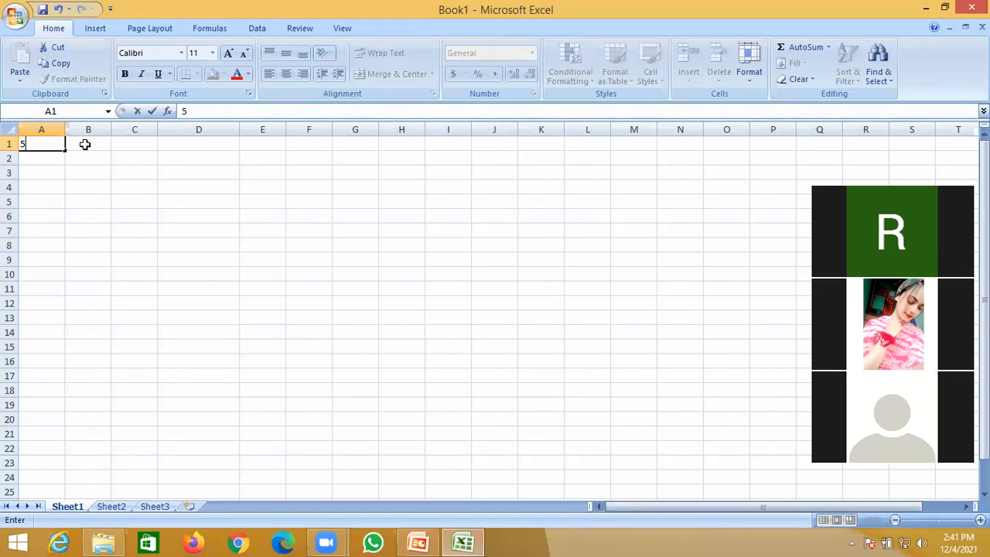
left_click(85, 144)
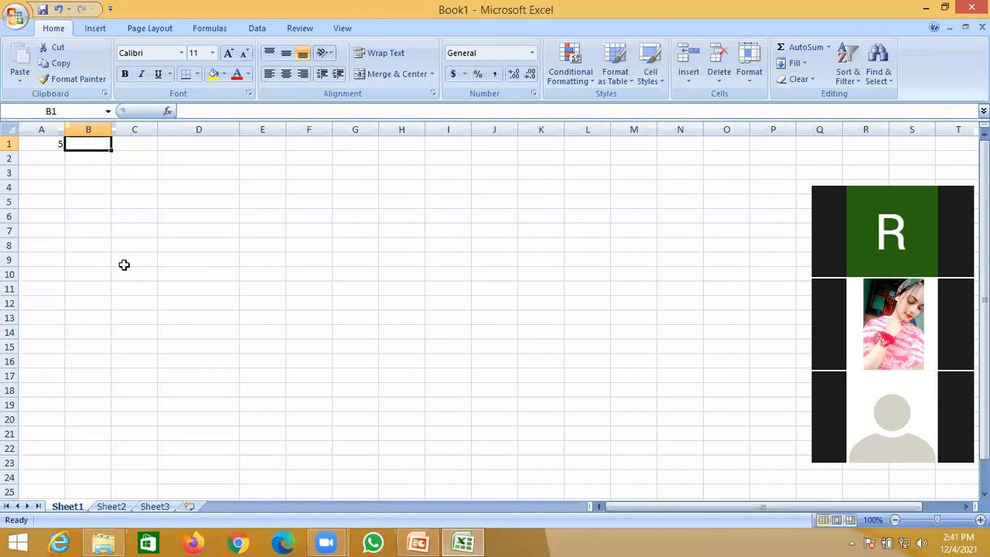
type("25")
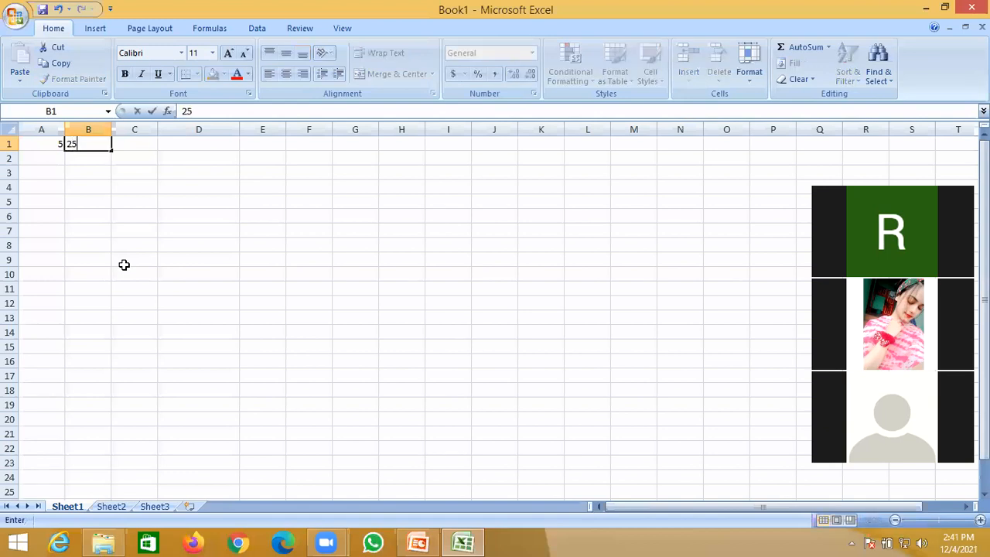
left_click(225, 240)
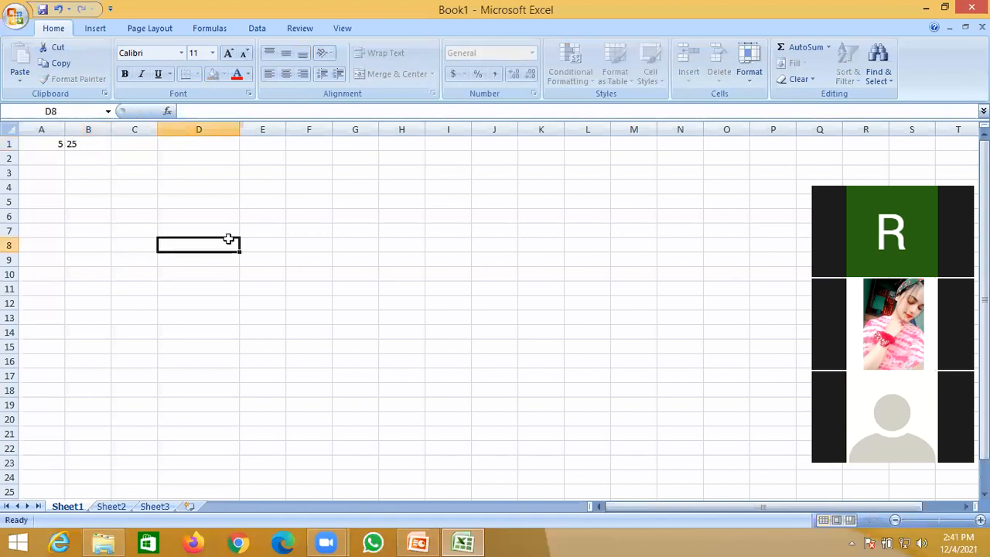
- Enter a formula in C1 that divides B1 by A1 as a whole number: =QUOTIENT(B1,A1)
left_click(133, 144)
type("=")
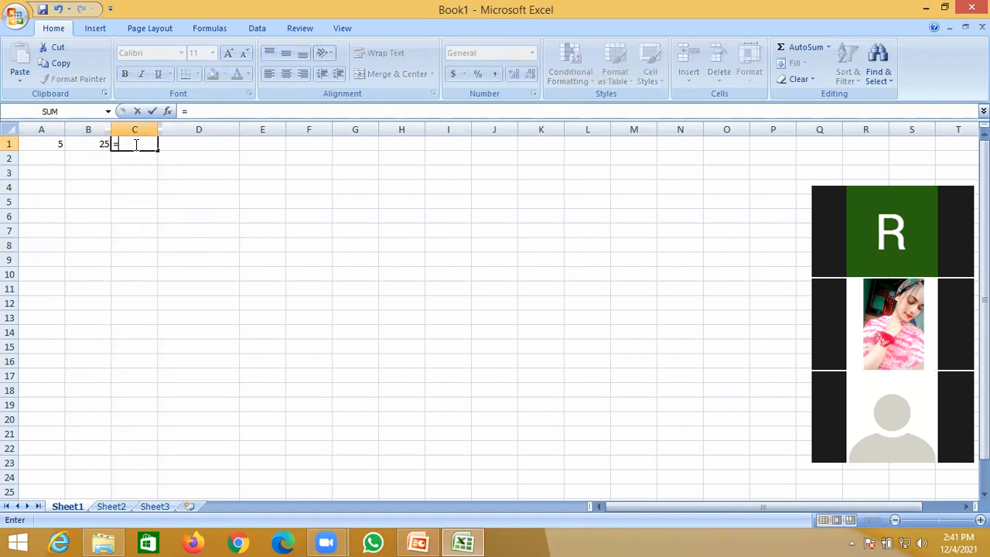
type("qu")
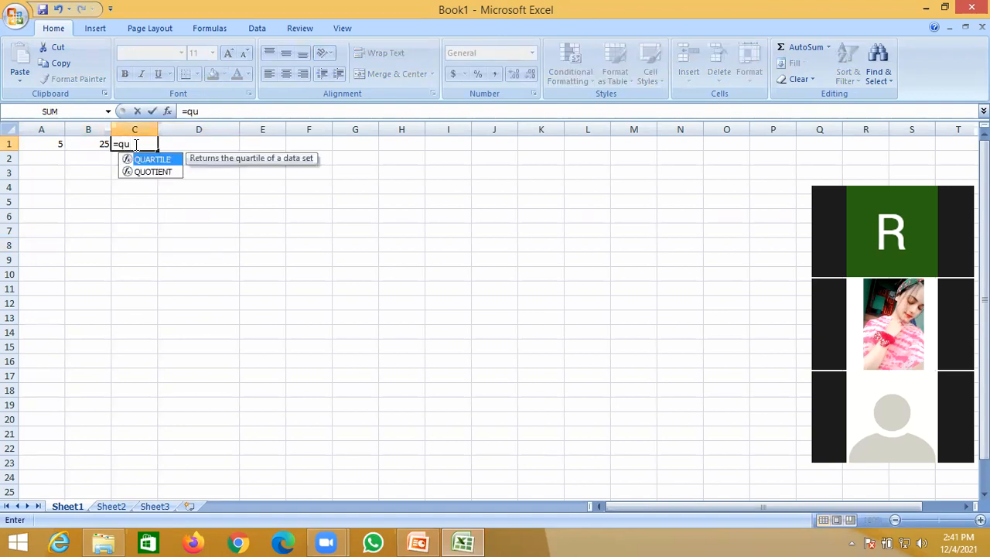
key("Down")
key("Tab")
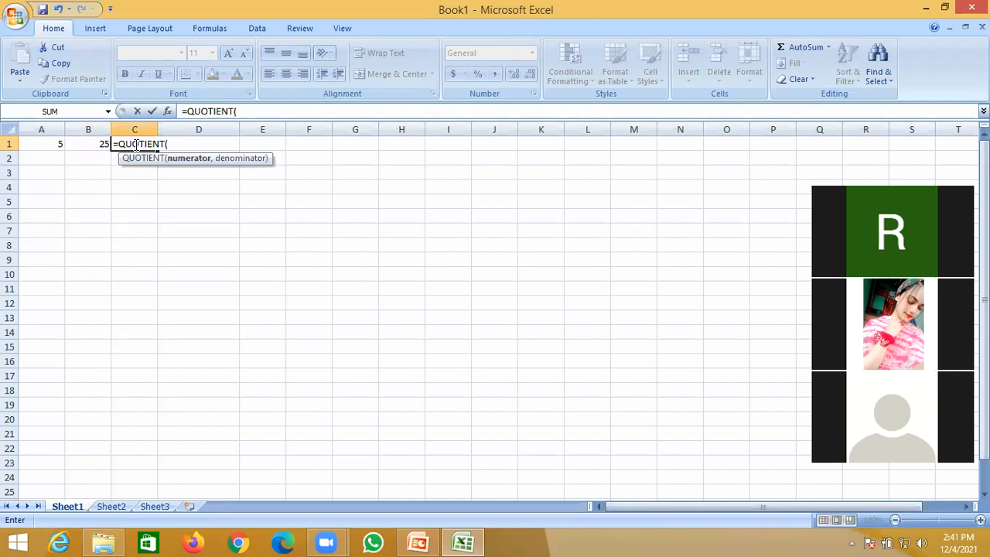
left_click(91, 142)
type(",")
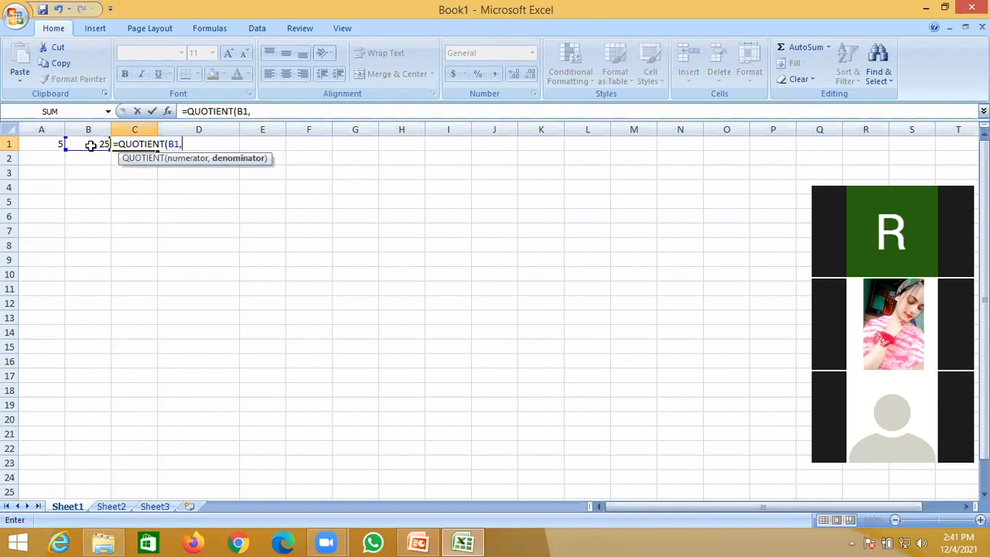
left_click(48, 144)
type(")")
key("Return")
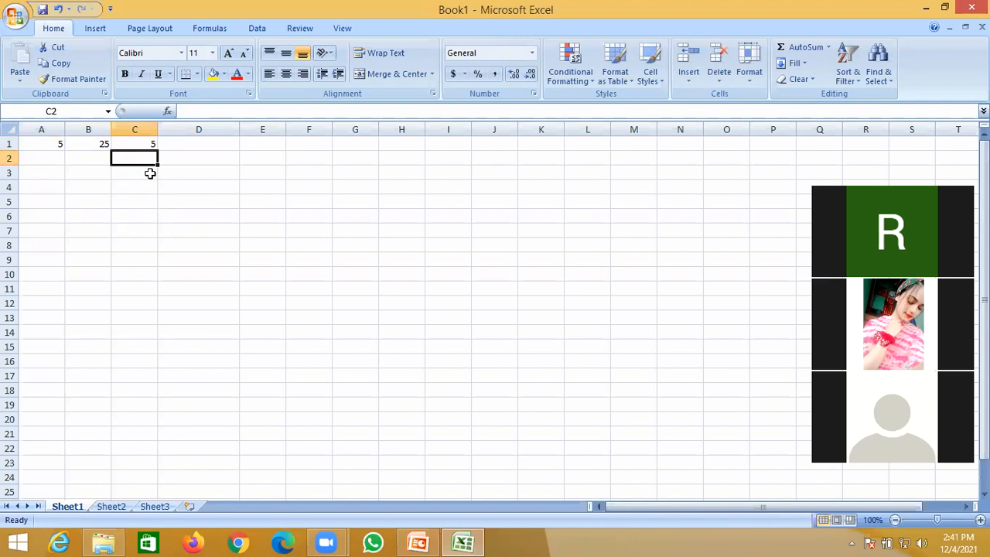
- Replace the formula in C1 with a SUBTOTAL function that uses function number 104 - MAX
left_click(146, 143)
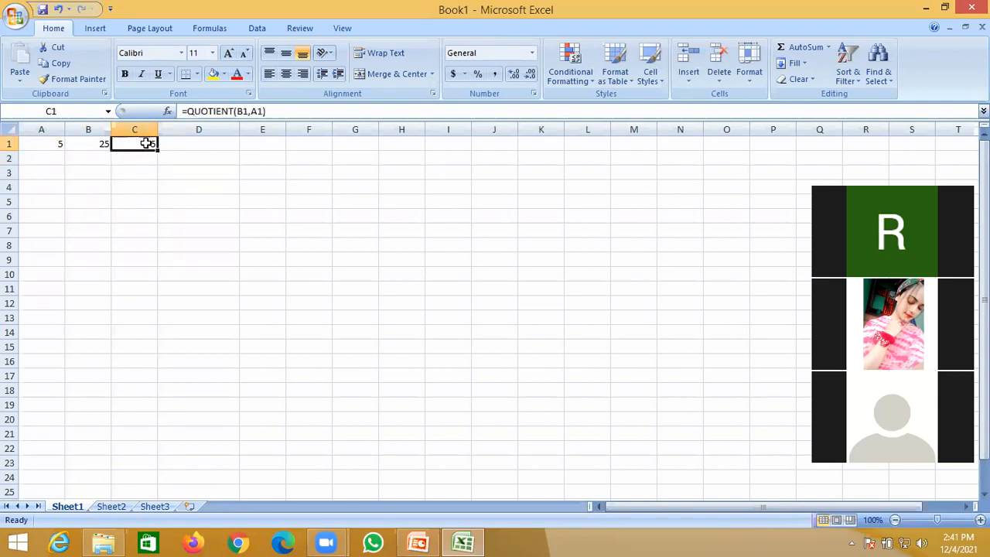
type("=")
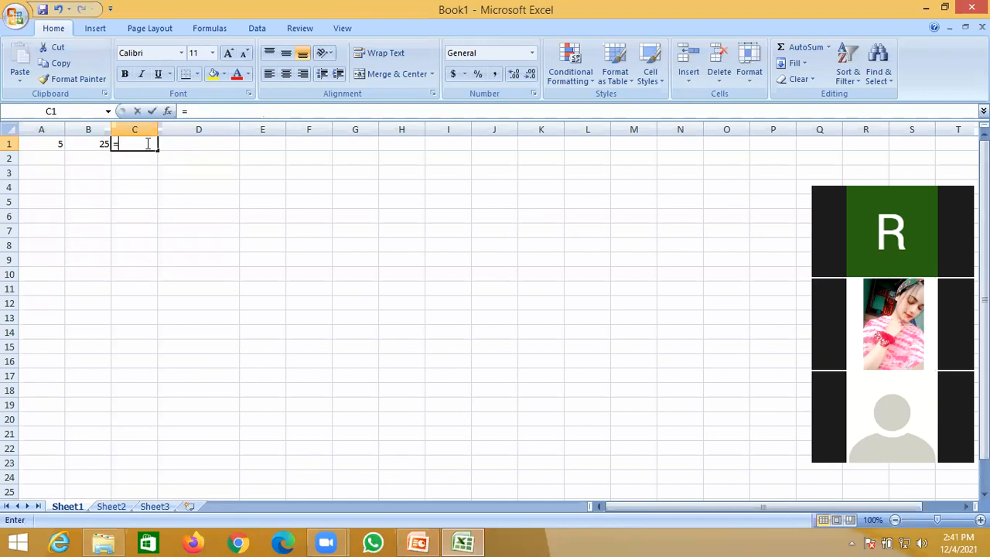
type("sub")
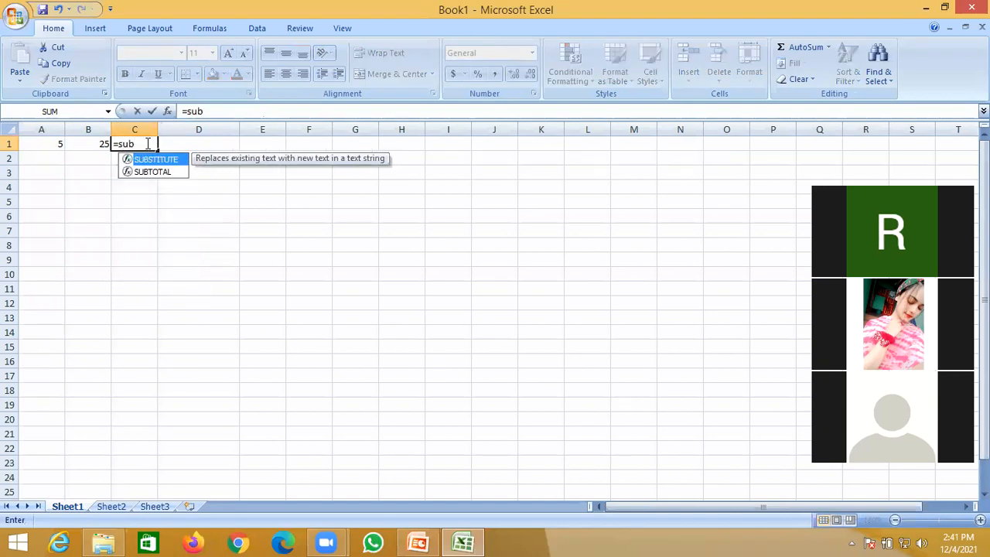
key("Down")
key("Tab")
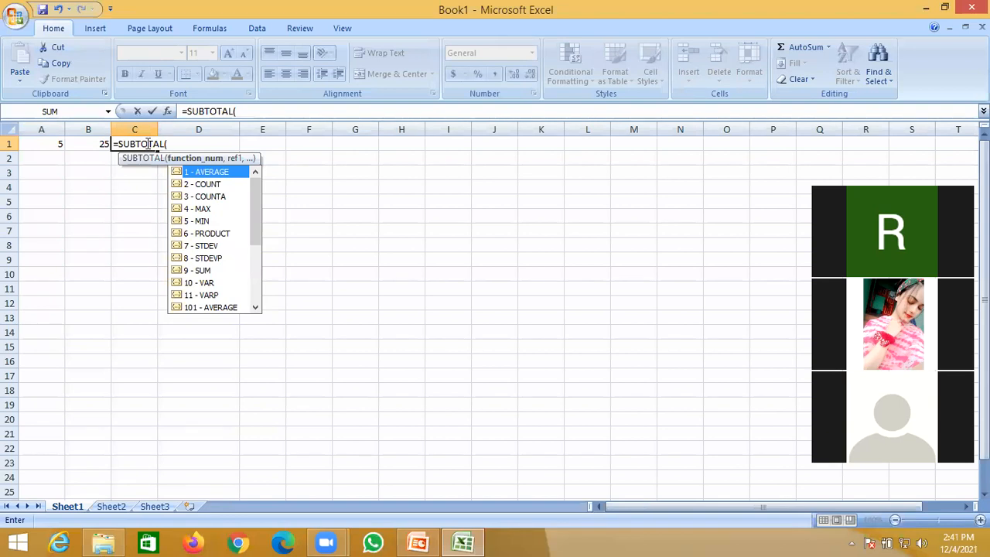
left_click(255, 308)
left_click(255, 307)
left_click(255, 308)
left_click(256, 307)
left_click(255, 308)
left_click(255, 308)
left_click(255, 307)
left_click(255, 308)
left_click(255, 307)
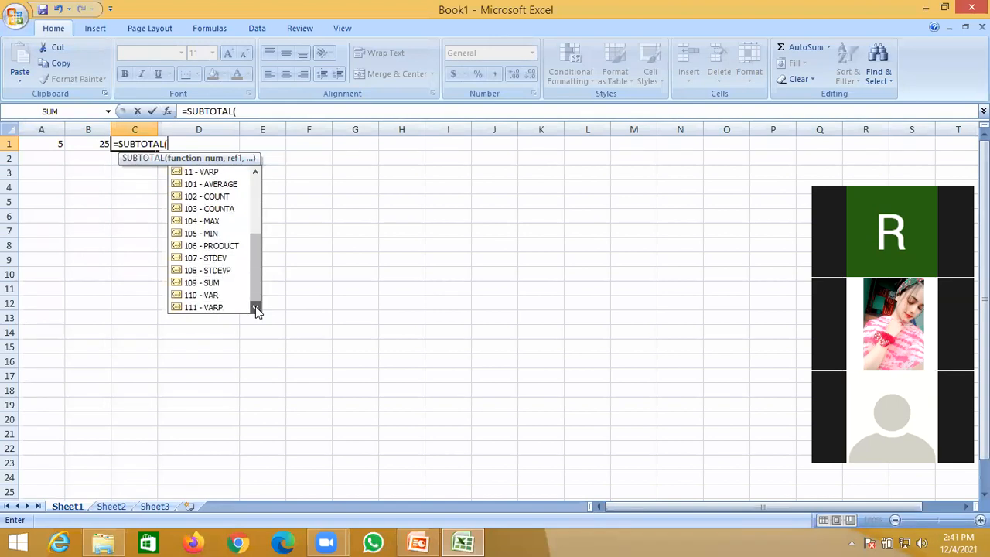
left_click(198, 222)
double_click(198, 222)
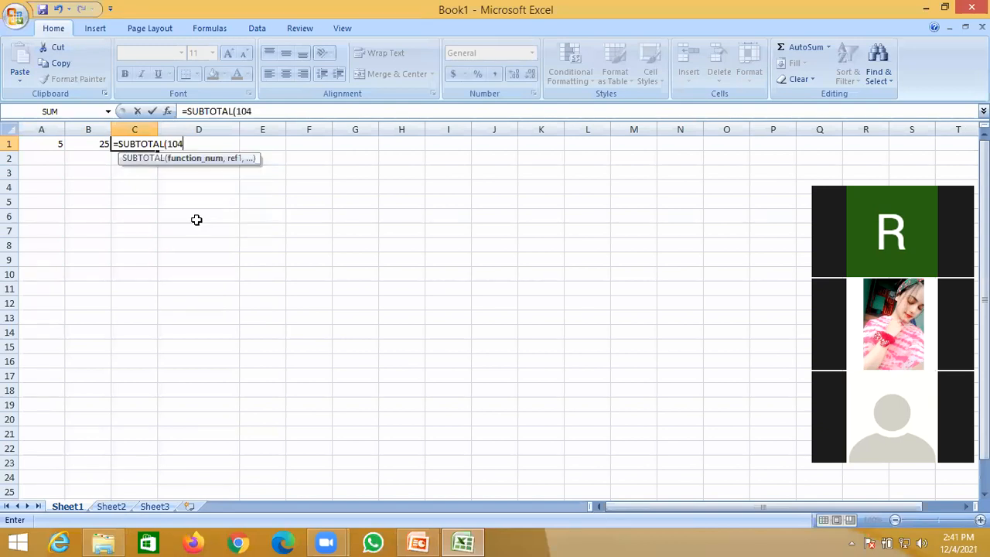
- Complete the SUBTOTAL formula in C1 with the range A1:B1 as its reference: =SUBTOTAL(104,A1:B1)
type(",")
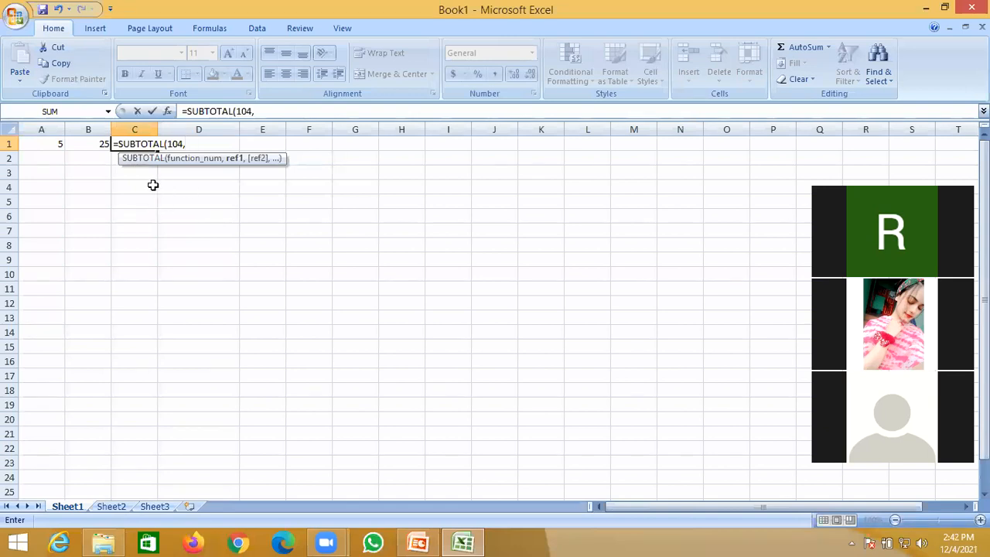
left_click(53, 146)
key("shift+Right")
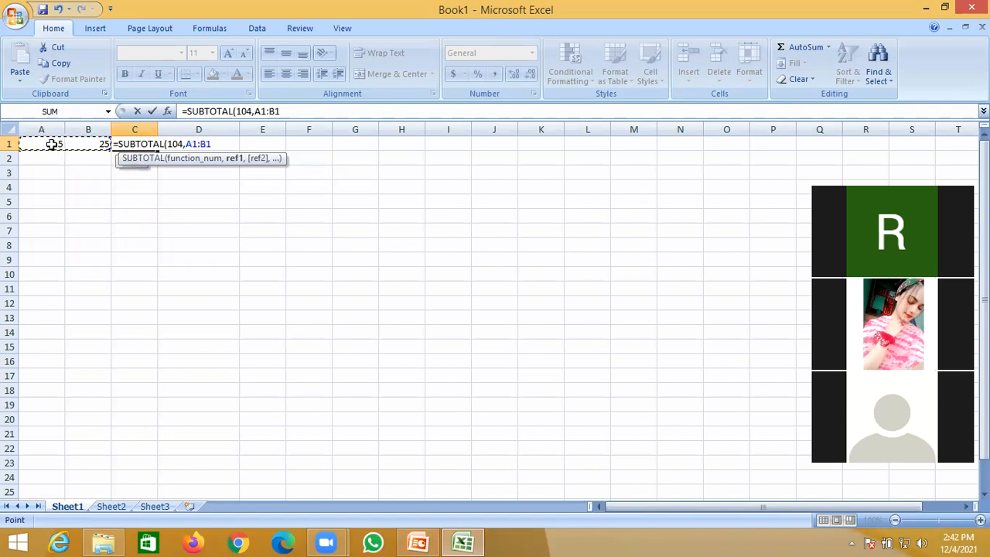
type(")")
key("Return")
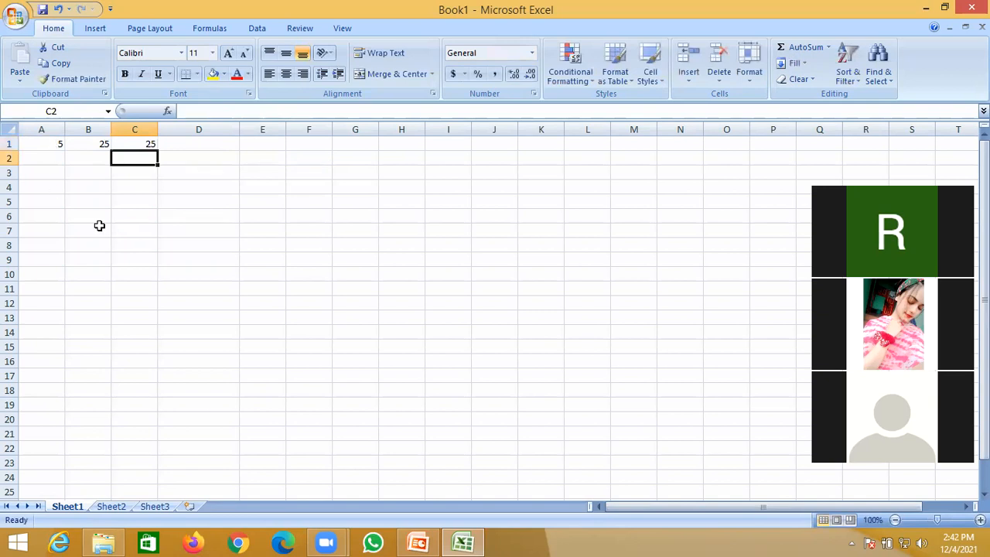
- Switch to the Microsoft Excel.pptx presentation in PowerPoint and browse the neighbouring slides to view the CEILING() function explanation on slide 21
key("alt+Tab")
key("alt+Tab")
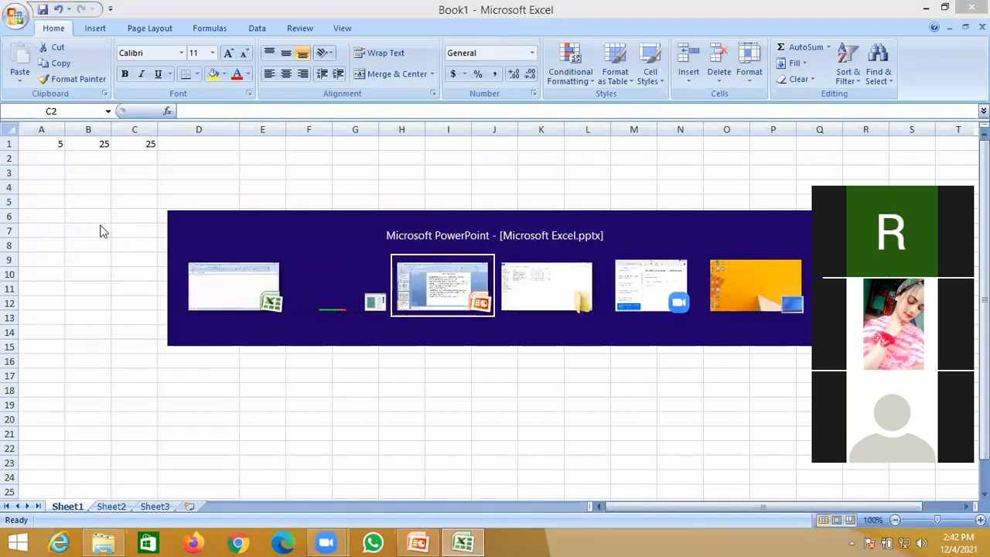
key("Down")
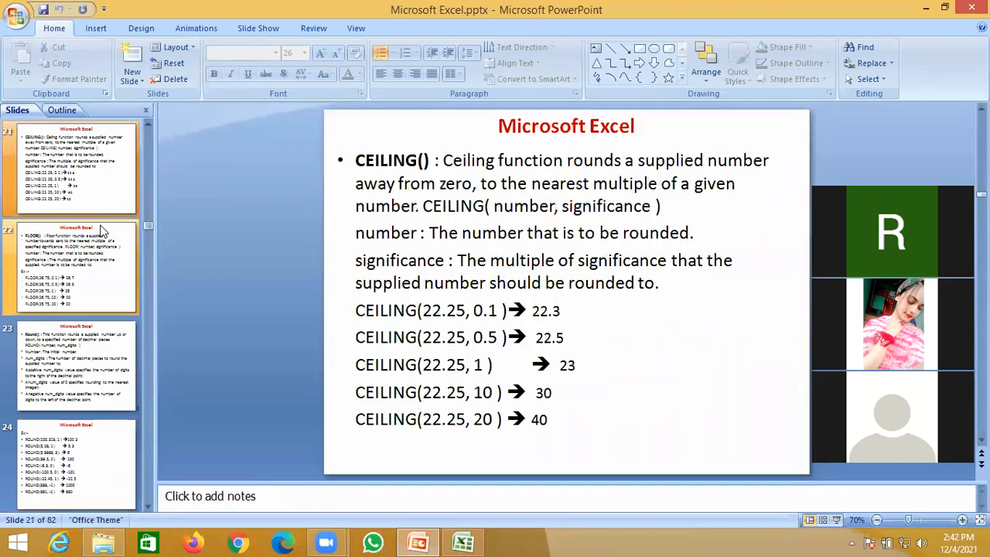
key("Up")
key("Up")
key("Down")
key("Down")
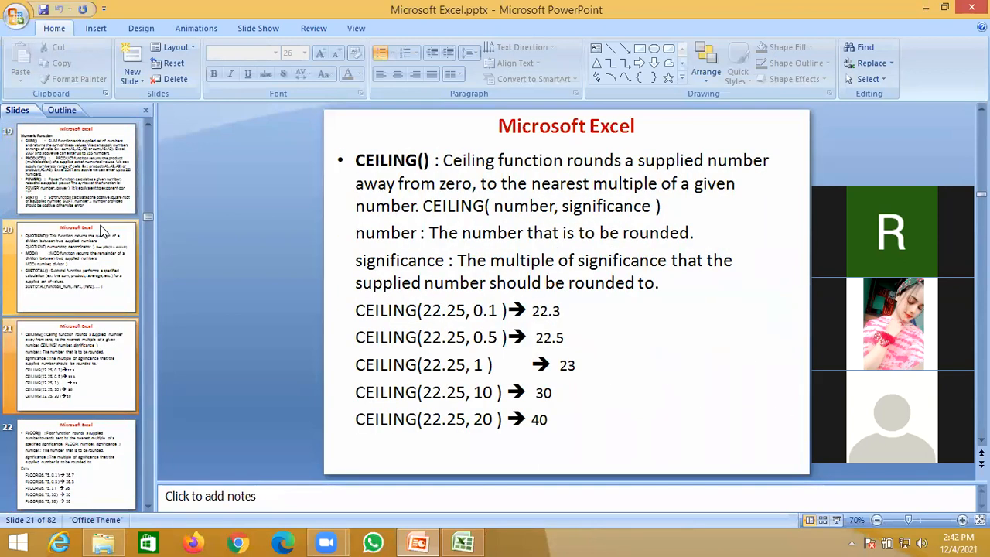
key("Down")
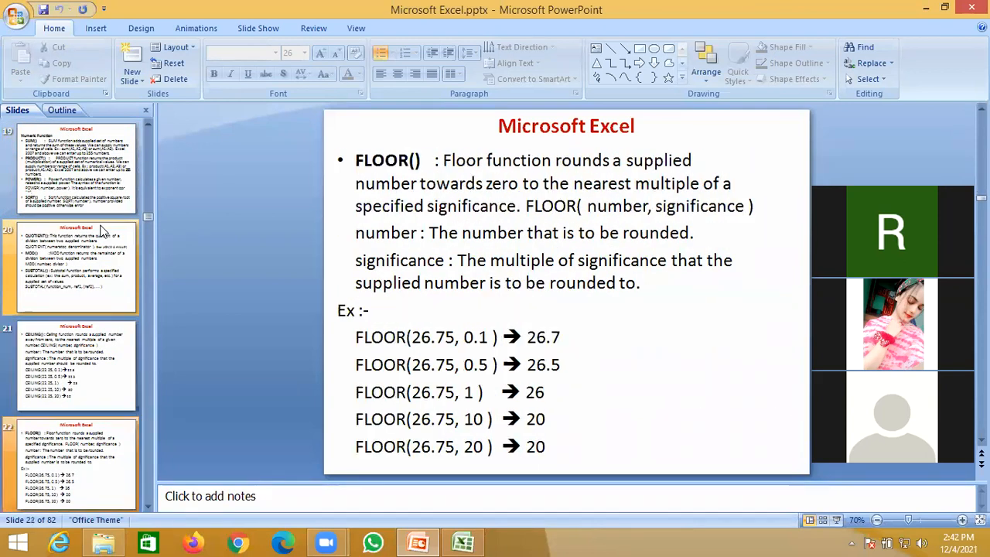
key("Up")
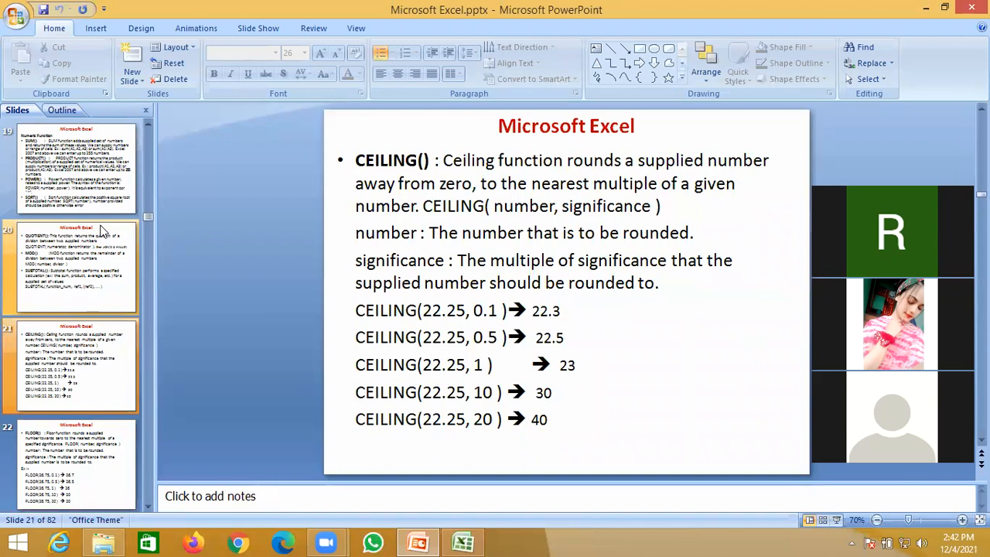